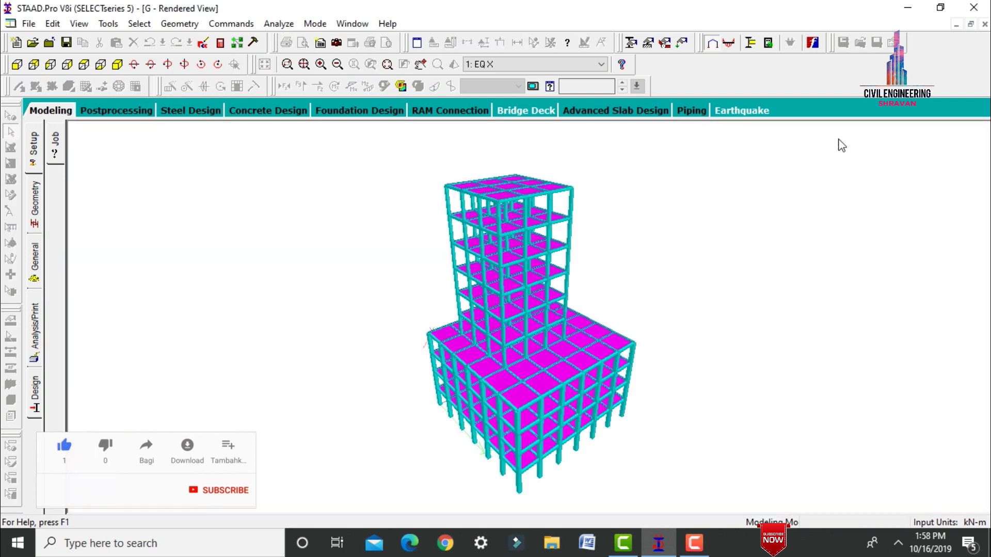
Step: Examine the rendered building model from above, below and the sides
{"action": "left_click_drag", "start_coordinate": [541, 252], "coordinate": [657, 208]}
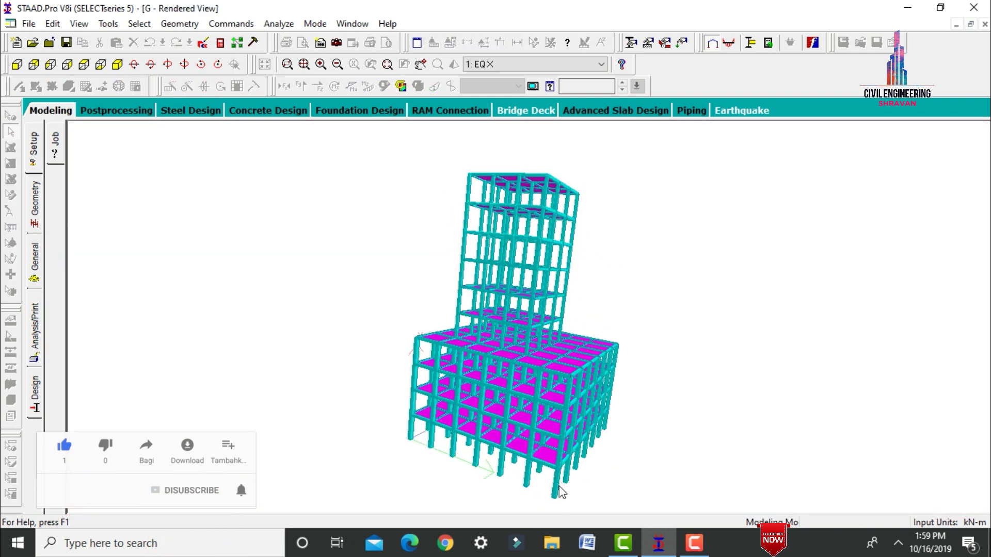
{"action": "left_click_drag", "start_coordinate": [566, 488], "coordinate": [559, 443]}
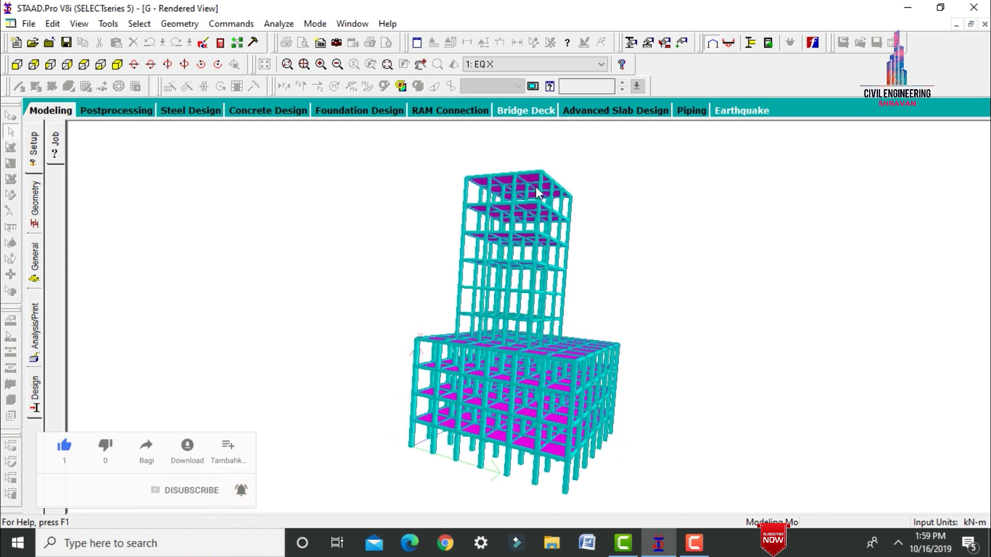
{"action": "left_click_drag", "start_coordinate": [537, 200], "coordinate": [526, 266]}
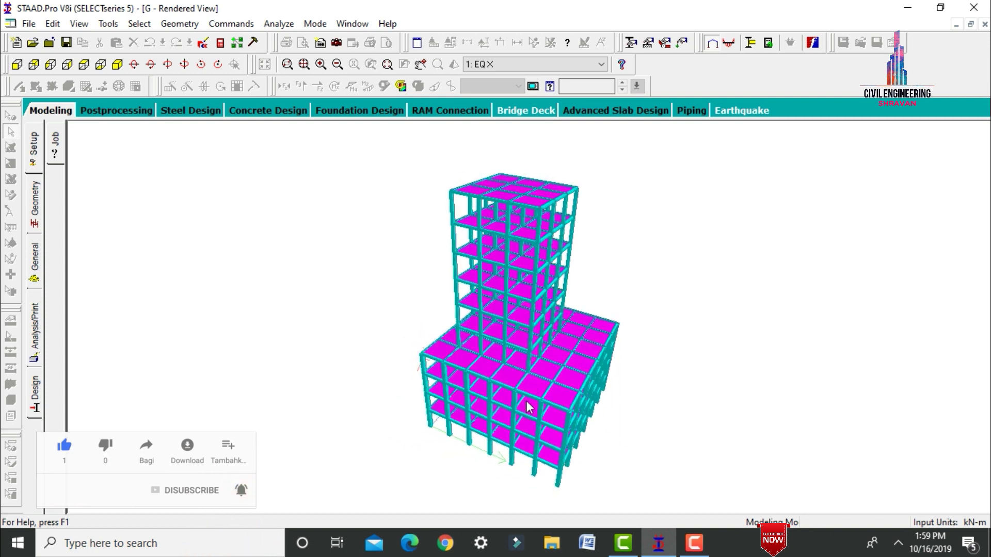
{"action": "left_click_drag", "start_coordinate": [536, 184], "coordinate": [543, 324]}
{"action": "left_click_drag", "start_coordinate": [621, 271], "coordinate": [478, 176]}
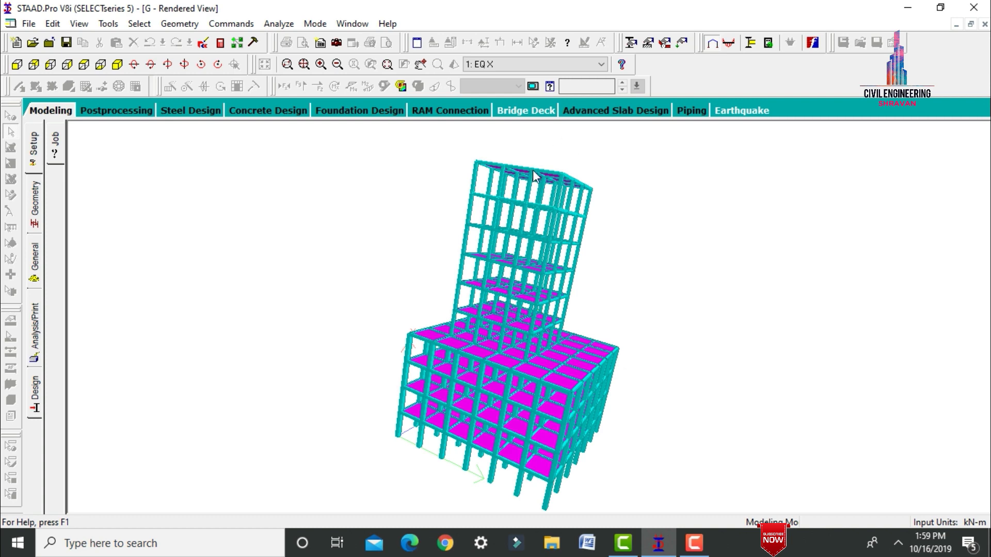
{"action": "left_click_drag", "start_coordinate": [531, 160], "coordinate": [478, 254]}
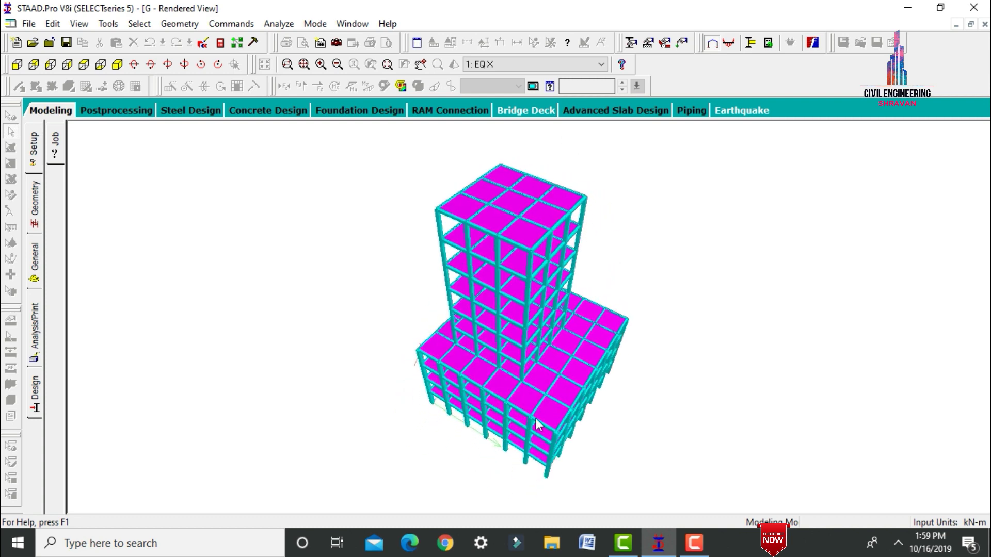
{"action": "left_click_drag", "start_coordinate": [581, 430], "coordinate": [548, 323]}
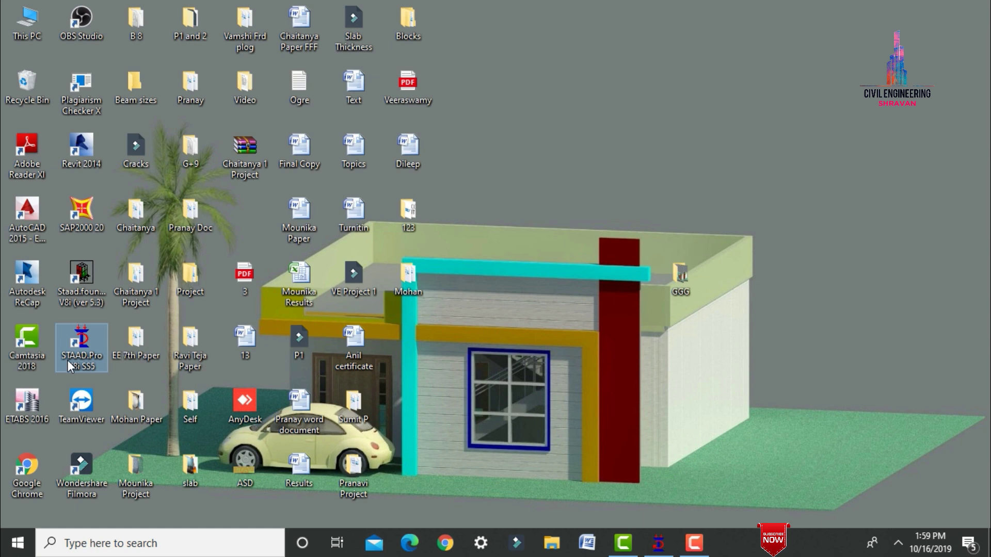
Step: Launch another STAAD.Pro V8i session and start a new Space project with the file name G+9
{"action": "double_click", "coordinate": [67, 360]}
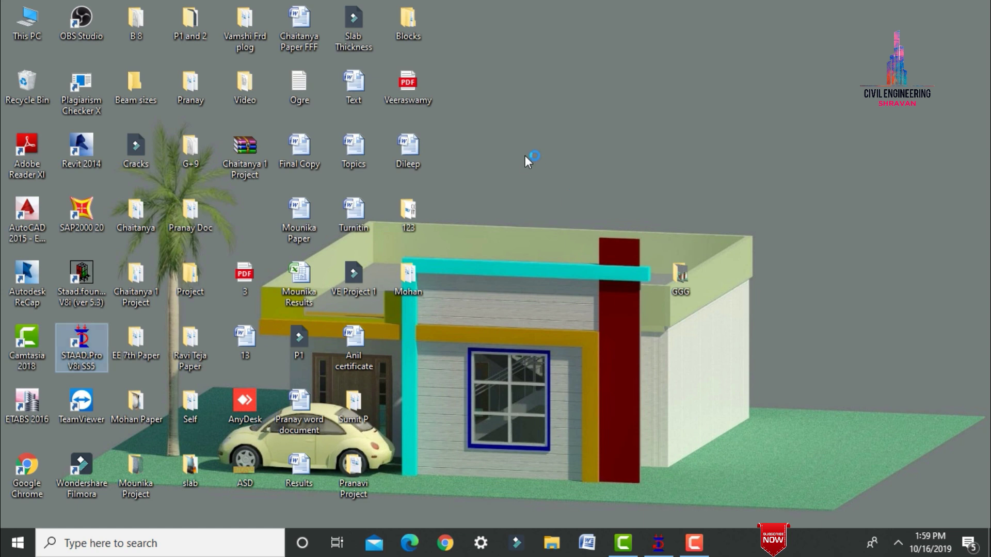
{"action": "left_click", "coordinate": [67, 143]}
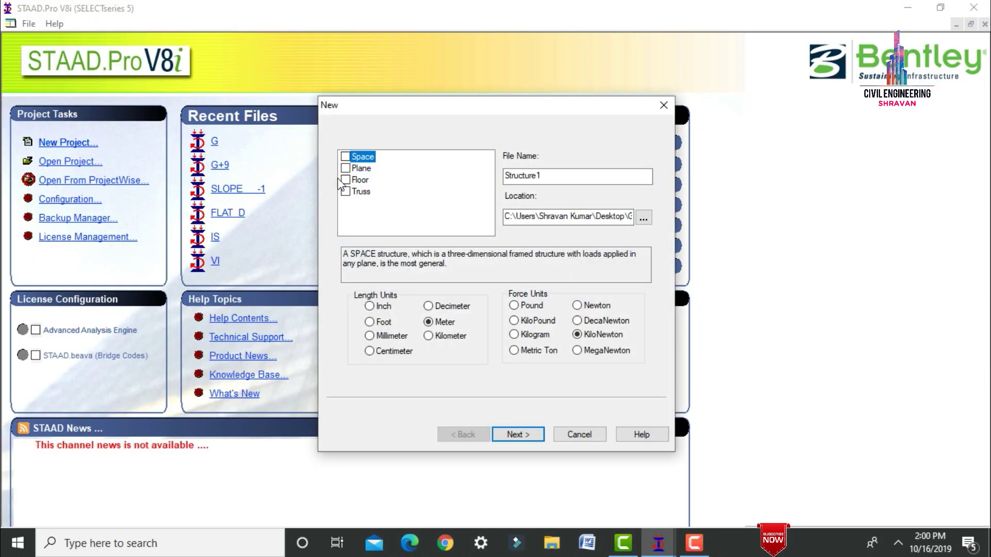
{"action": "left_click", "coordinate": [345, 157]}
{"action": "double_click", "coordinate": [561, 176]}
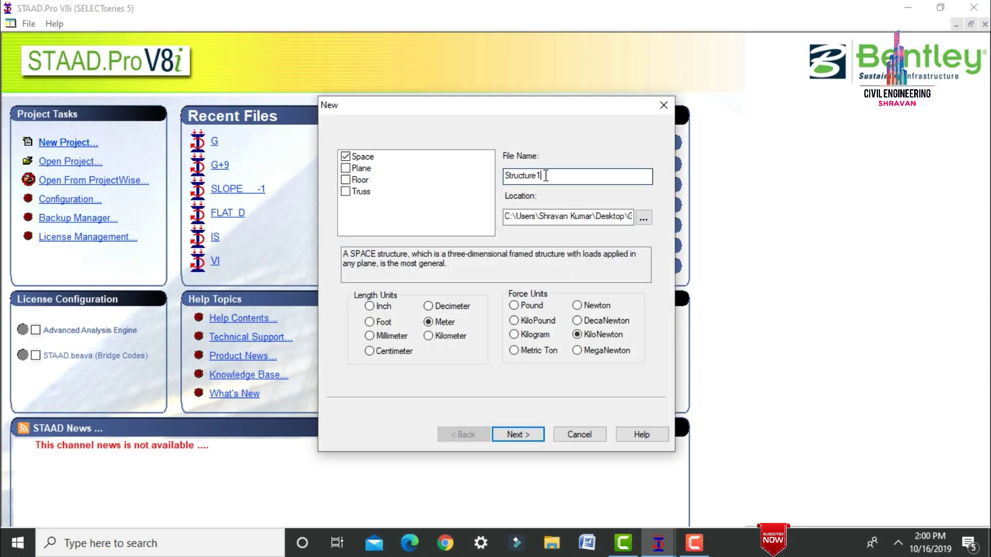
{"action": "type", "text": "G+9"}
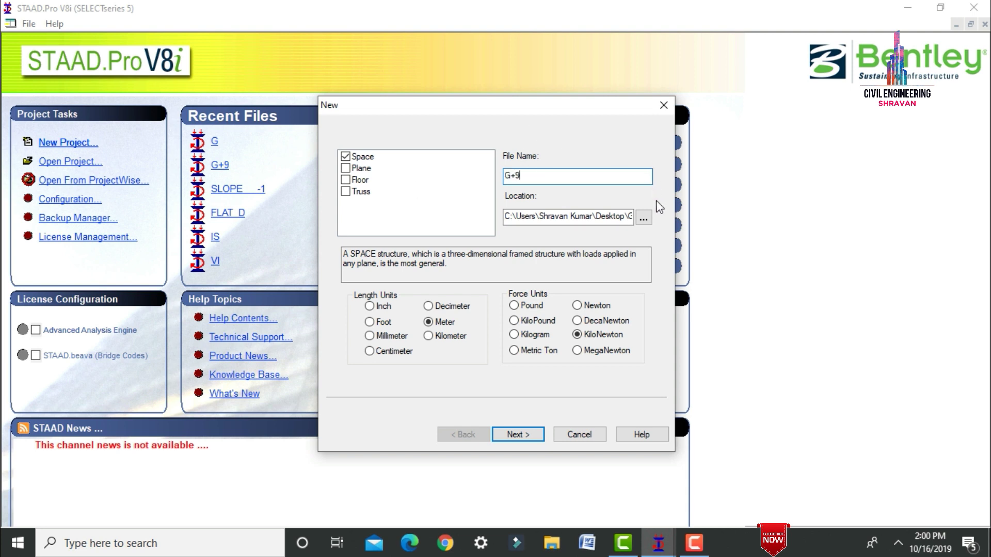
Step: Set the project location to the G+9 desktop folder, finish the new-project setup and close the small floating toolbar
{"action": "left_click", "coordinate": [641, 215]}
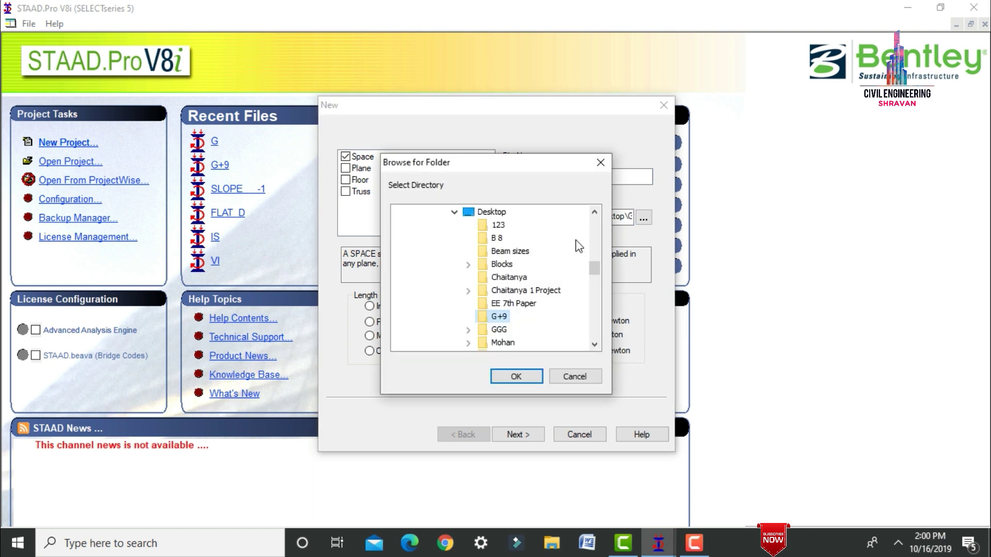
{"action": "left_click", "coordinate": [515, 376]}
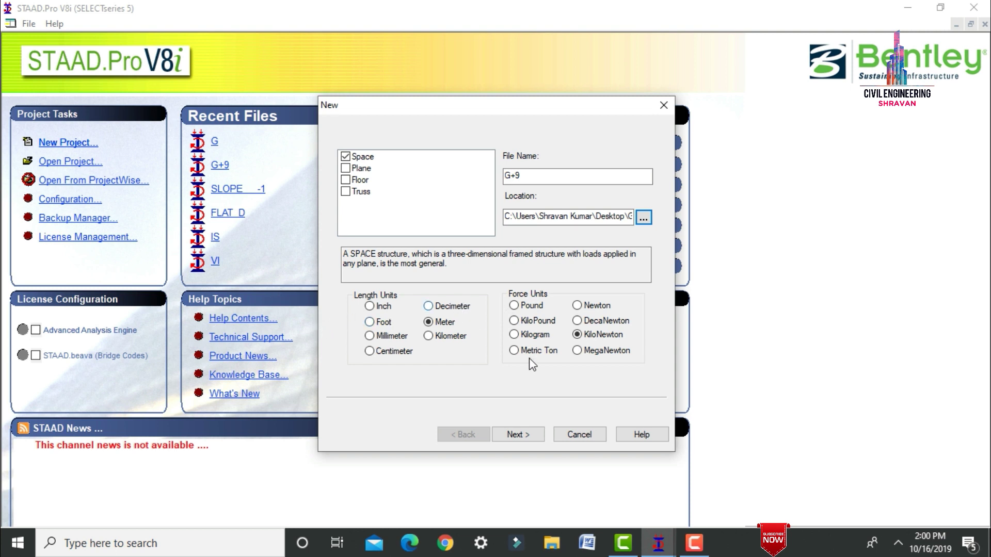
{"action": "left_click", "coordinate": [527, 435]}
{"action": "left_click", "coordinate": [525, 433]}
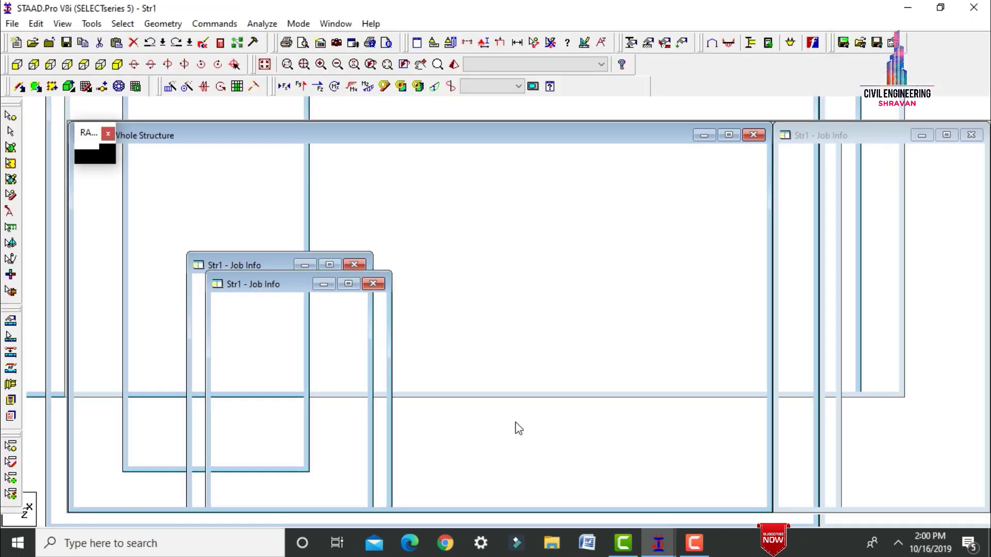
{"action": "left_click", "coordinate": [107, 134]}
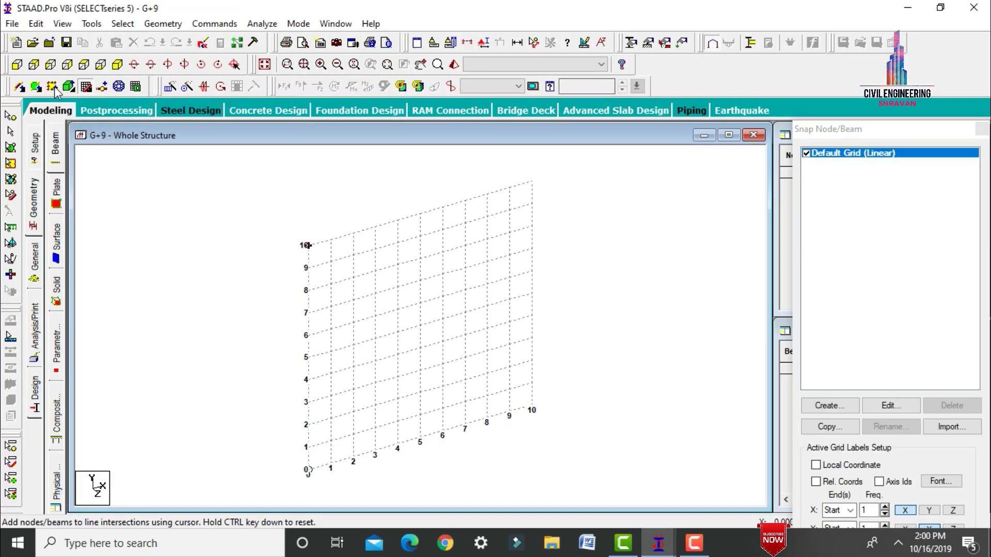
Step: Review the finished building in the other STAAD.Pro window, then return to the G+9 project
{"action": "left_click", "coordinate": [18, 66]}
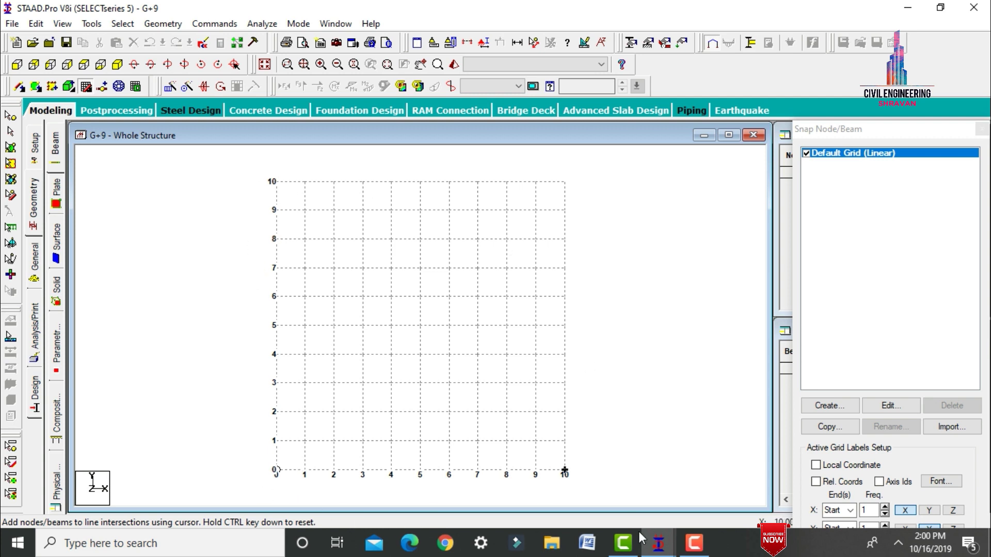
{"action": "left_click", "coordinate": [660, 545]}
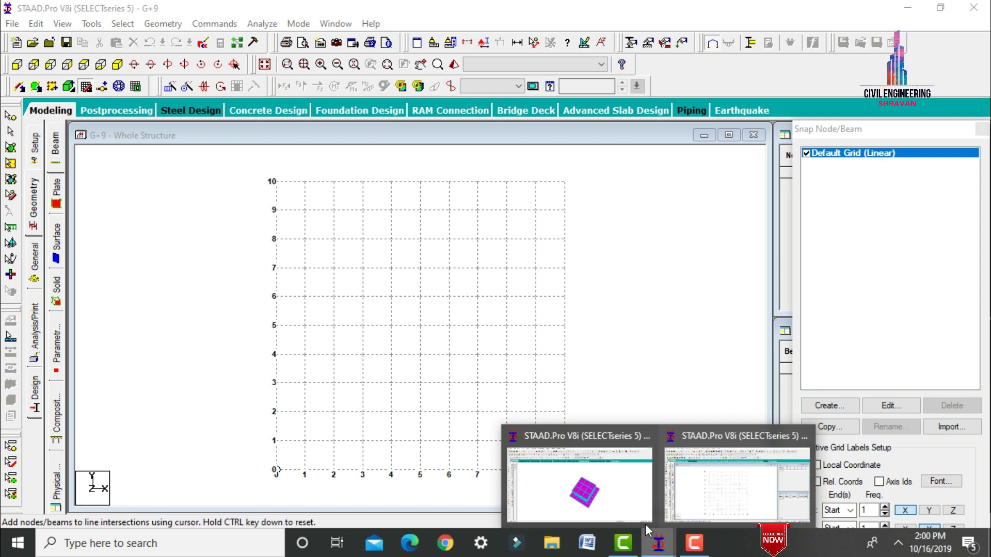
{"action": "left_click", "coordinate": [579, 480]}
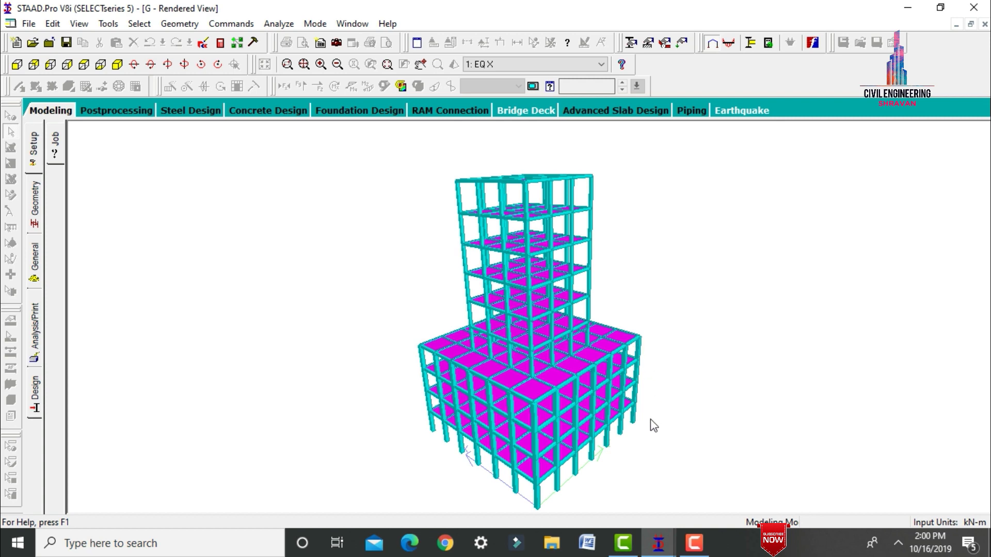
{"action": "scroll", "coordinate": [634, 416], "scroll_direction": "up", "scroll_amount": 2}
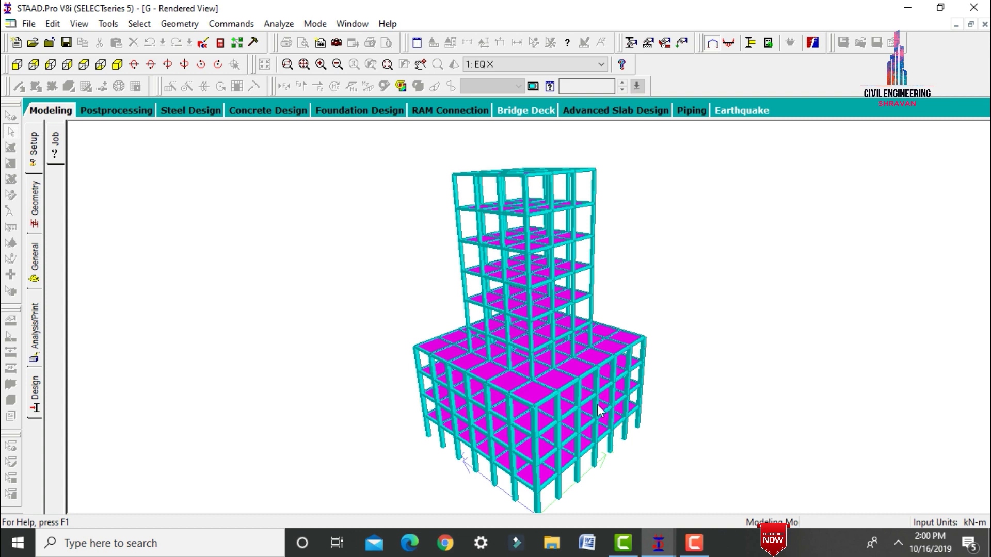
{"action": "mouse_move", "coordinate": [658, 543]}
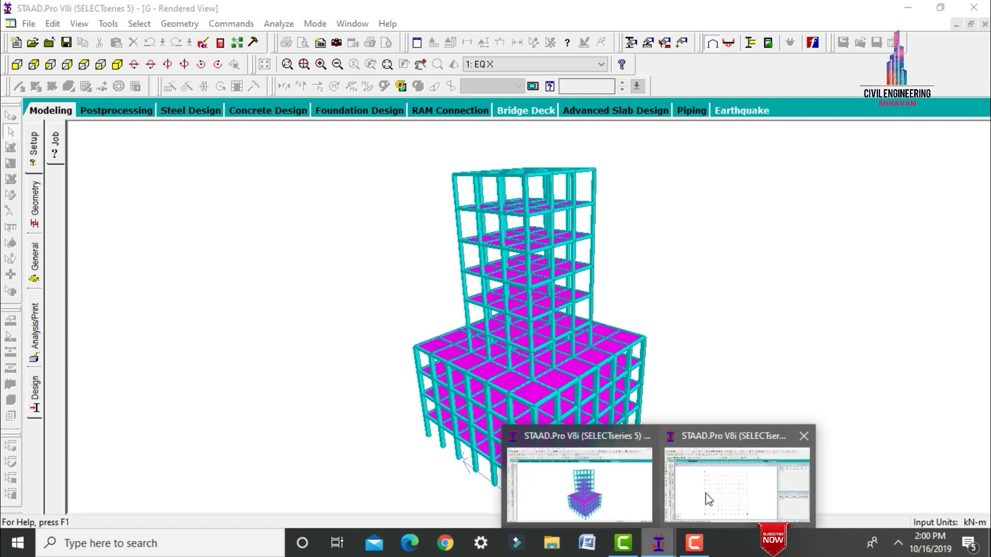
{"action": "left_click", "coordinate": [705, 493]}
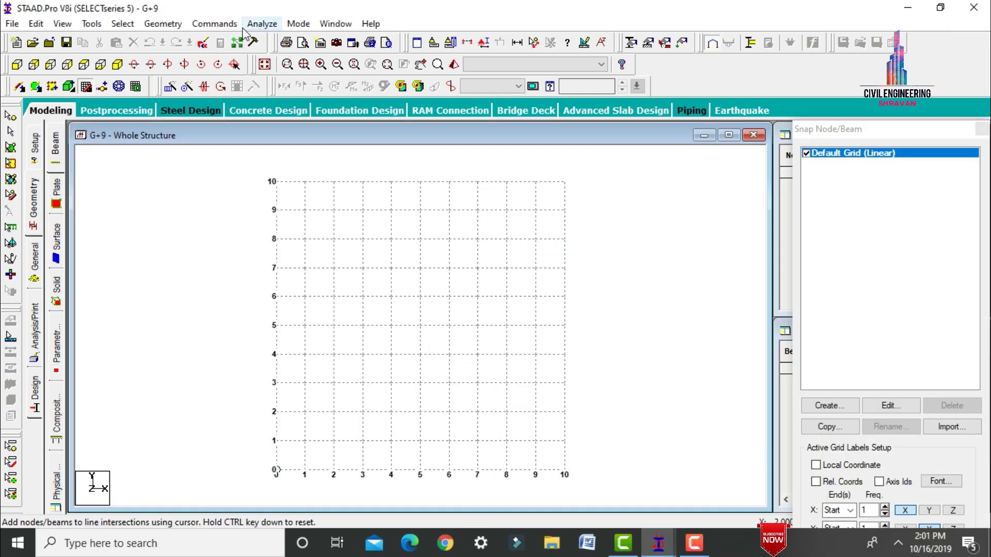
Step: Run the Structure Wizard and choose the Bay Frame prototype from the Frame Models
{"action": "left_click", "coordinate": [163, 24]}
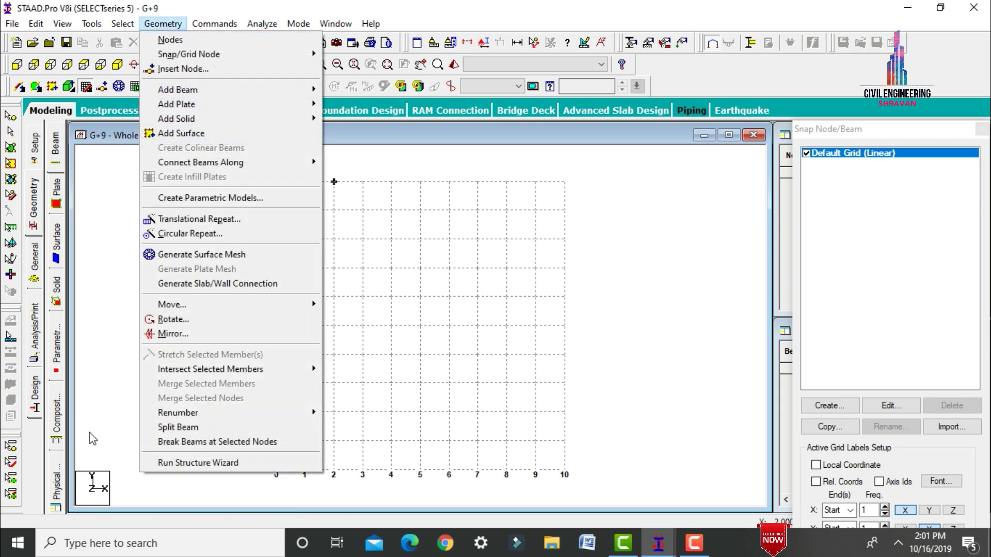
{"action": "left_click", "coordinate": [173, 464]}
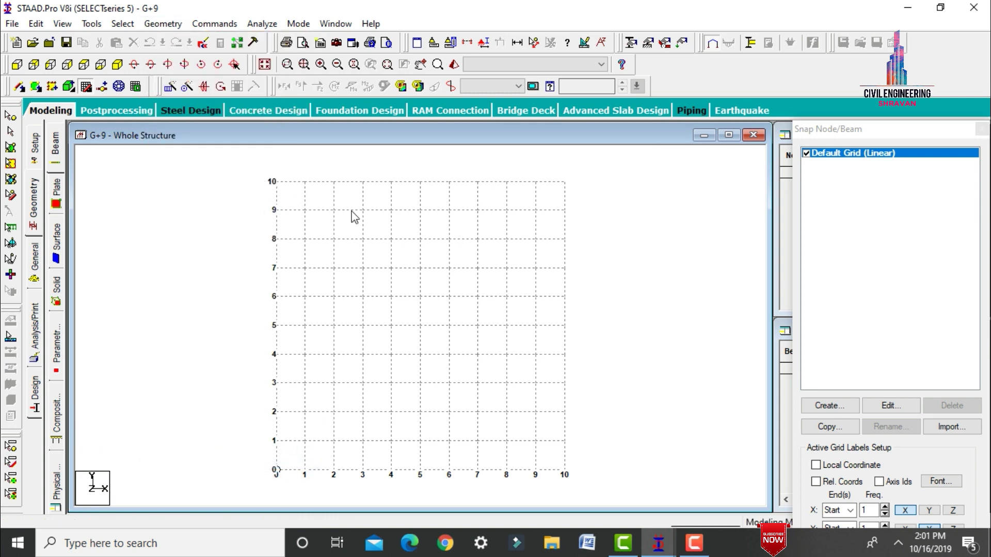
{"action": "left_click", "coordinate": [175, 167]}
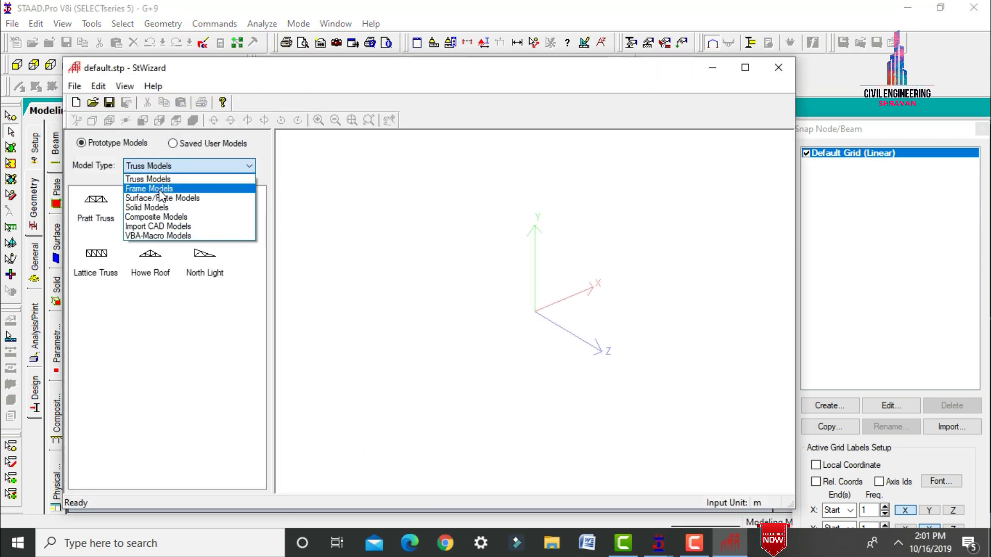
{"action": "left_click", "coordinate": [160, 189]}
{"action": "double_click", "coordinate": [96, 209]}
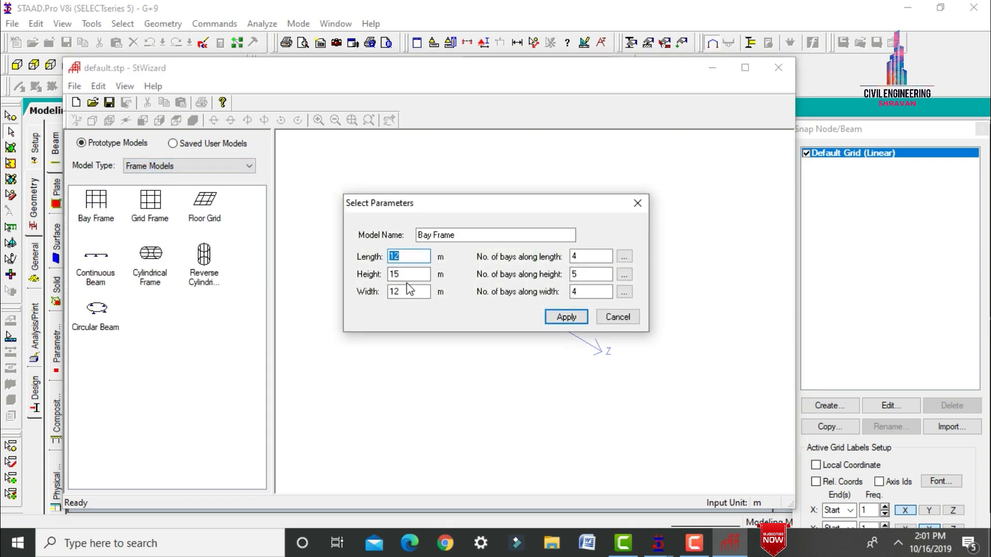
Step: Generate a bay frame 18 m long, 3 m high and 18 m wide with 6, 1 and 6 bays respectively
{"action": "type", "text": "1"}
{"action": "key", "text": "Tab"}
{"action": "key", "text": "Tab"}
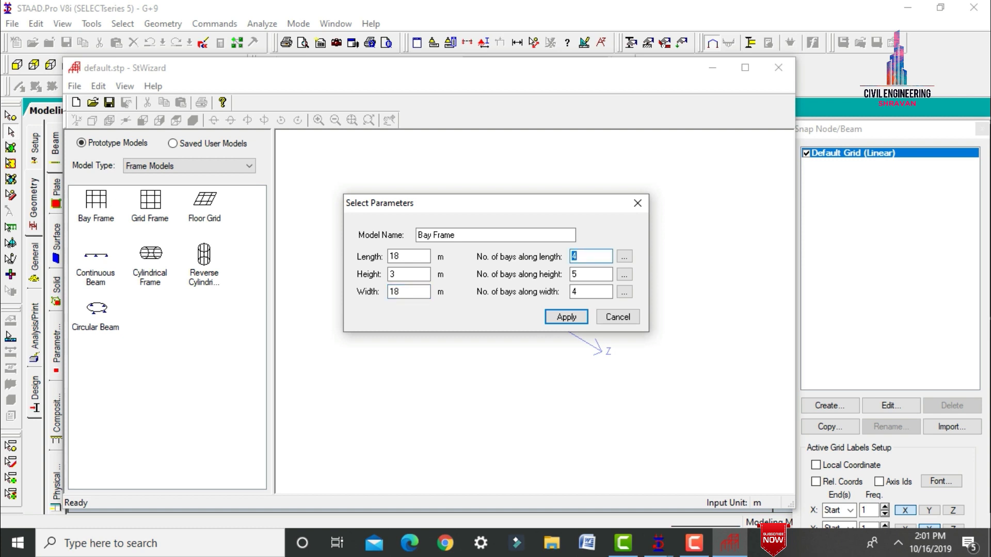
{"action": "key", "text": "Tab"}
{"action": "left_click", "coordinate": [566, 317]}
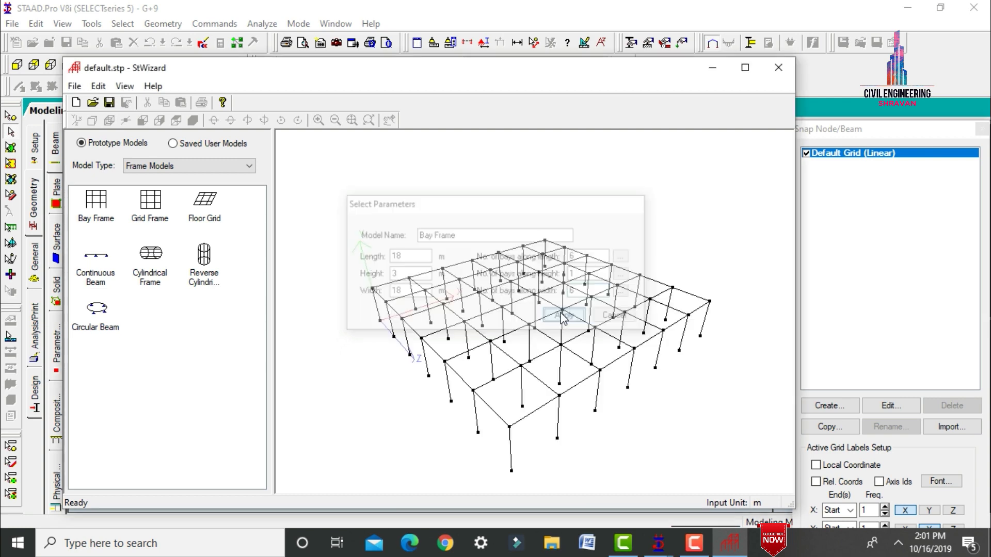
{"action": "left_click_drag", "start_coordinate": [633, 296], "coordinate": [558, 389]}
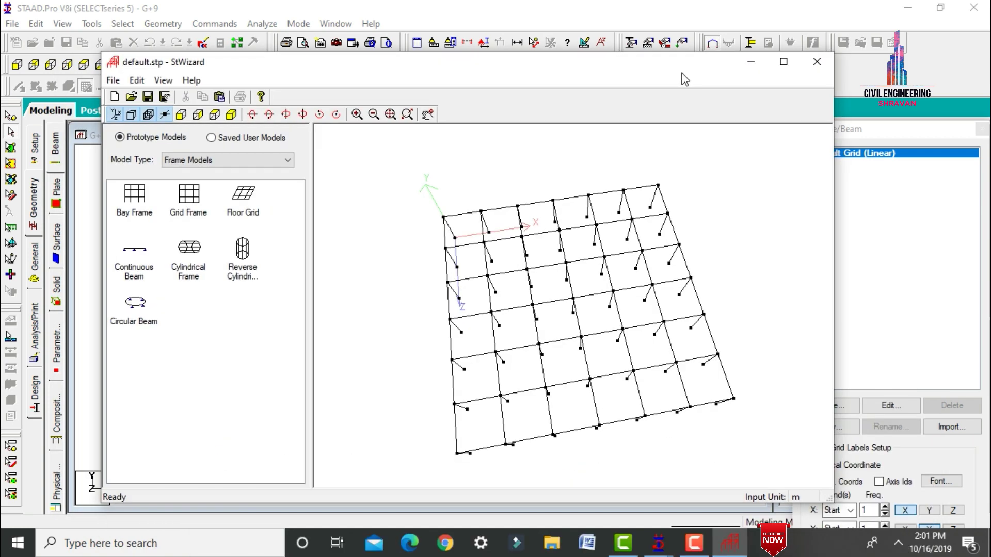
Step: Transfer the wizard's frame into the G+9 model at an offset of 0, 0, 0
{"action": "left_click", "coordinate": [817, 62]}
{"action": "left_click", "coordinate": [528, 303]}
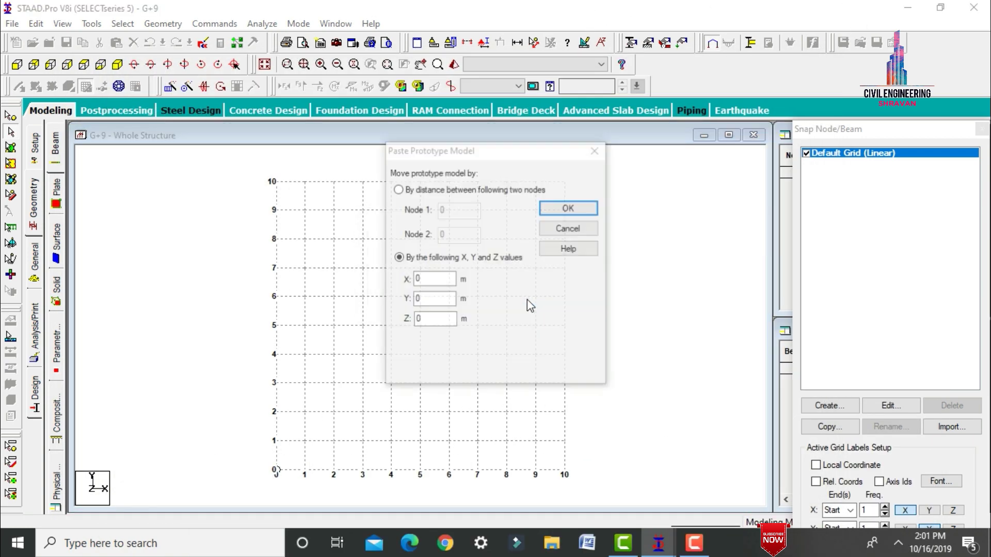
{"action": "left_click", "coordinate": [555, 206]}
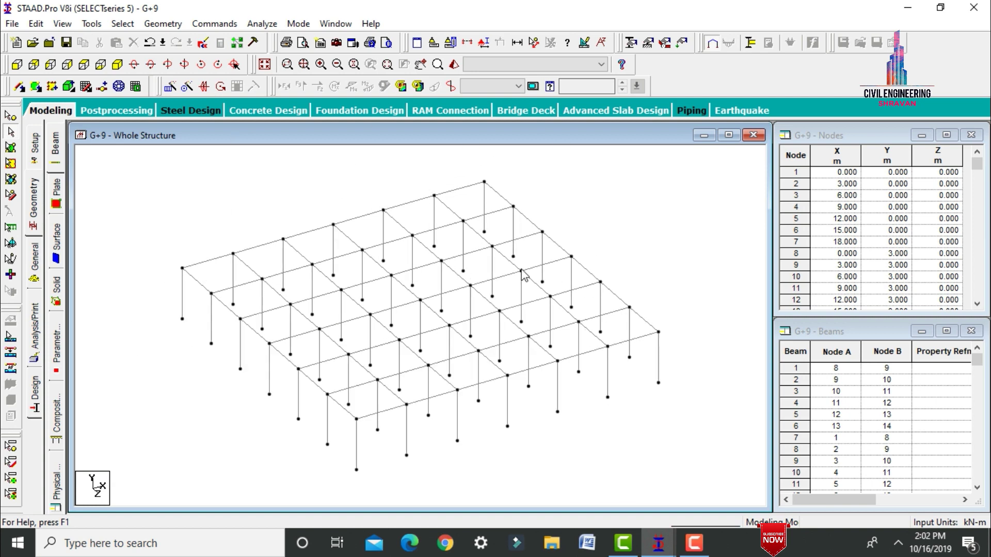
Step: Add a four-noded plate across the top-level corner bay directly above the origin
{"action": "left_click", "coordinate": [35, 87]}
{"action": "left_click", "coordinate": [182, 268]}
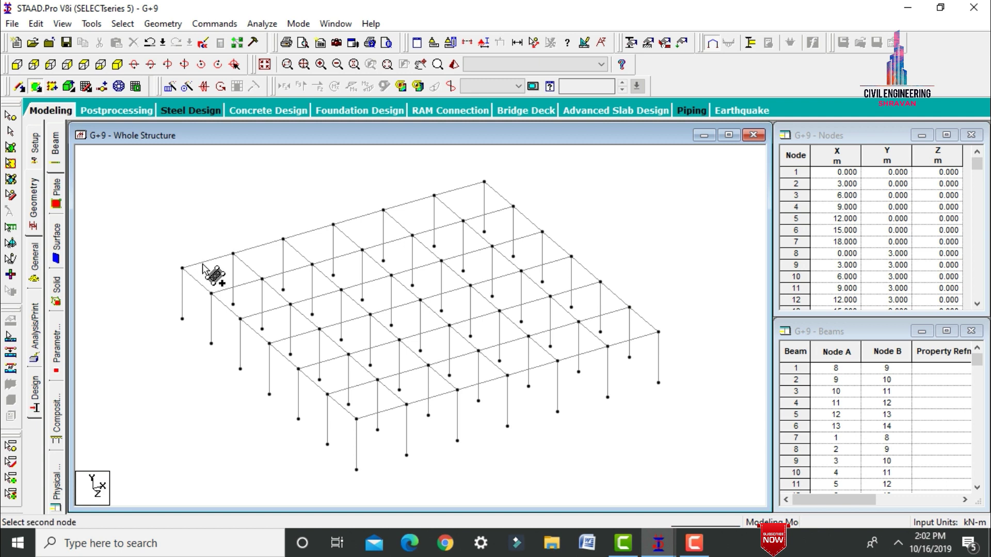
{"action": "left_click", "coordinate": [234, 253]}
{"action": "left_click", "coordinate": [262, 278]}
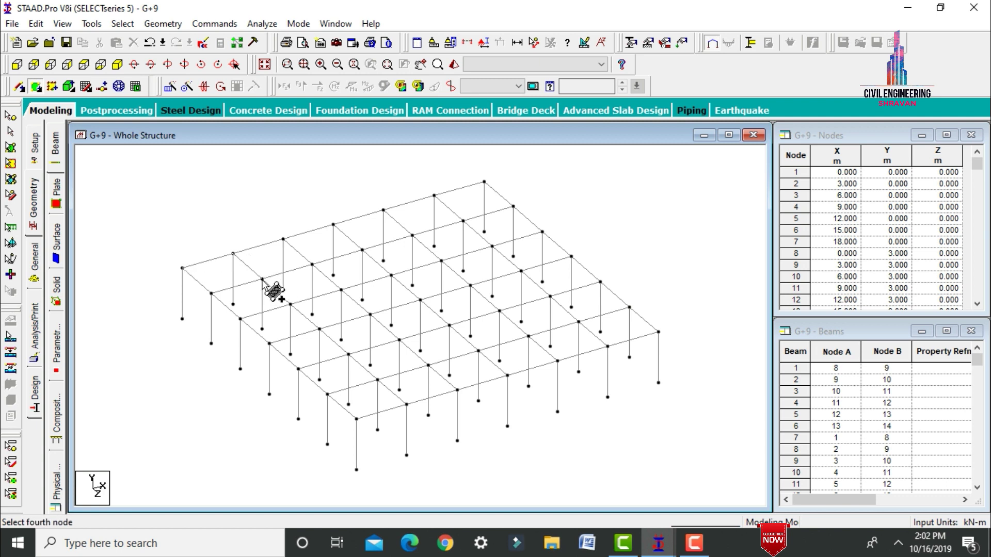
{"action": "left_click", "coordinate": [209, 294]}
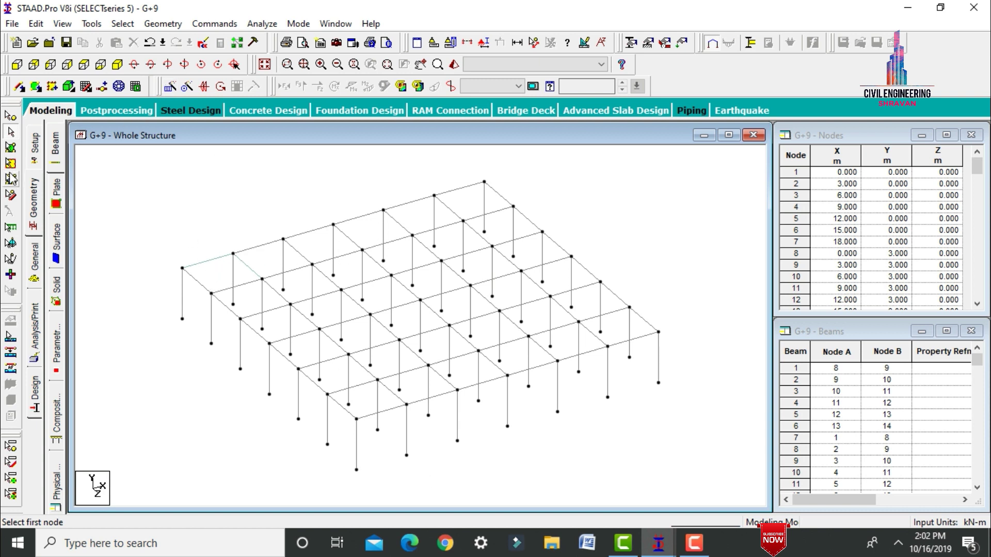
Step: Repeat the corner plate in the X direction with 5 steps at 3 m spacing
{"action": "left_click", "coordinate": [10, 147]}
{"action": "left_click", "coordinate": [233, 278]}
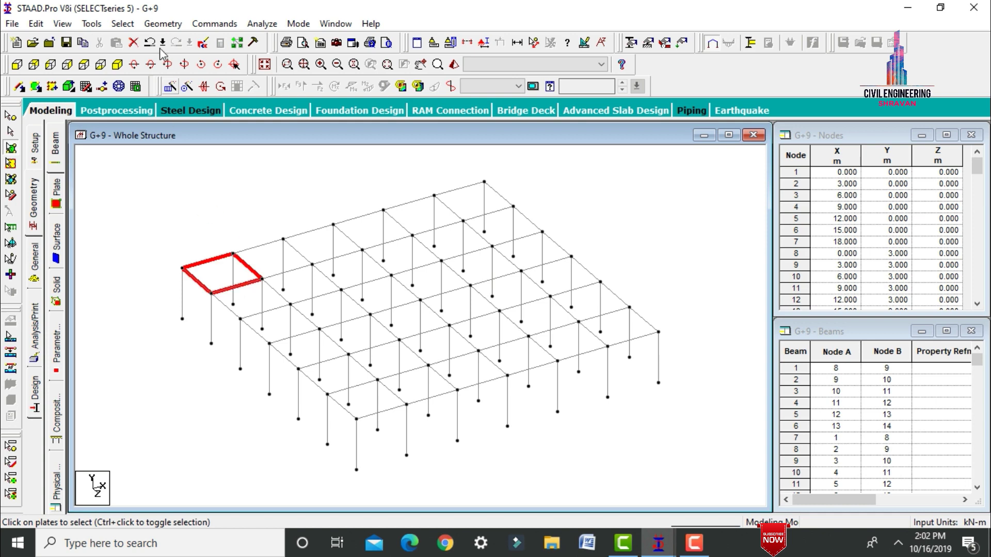
{"action": "left_click", "coordinate": [170, 86]}
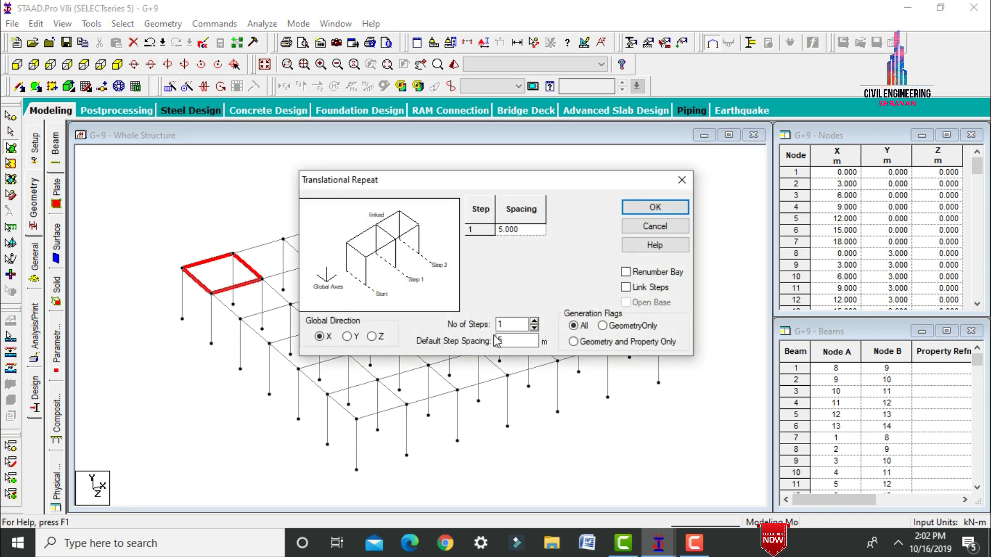
{"action": "double_click", "coordinate": [511, 324]}
{"action": "type", "text": "5"}
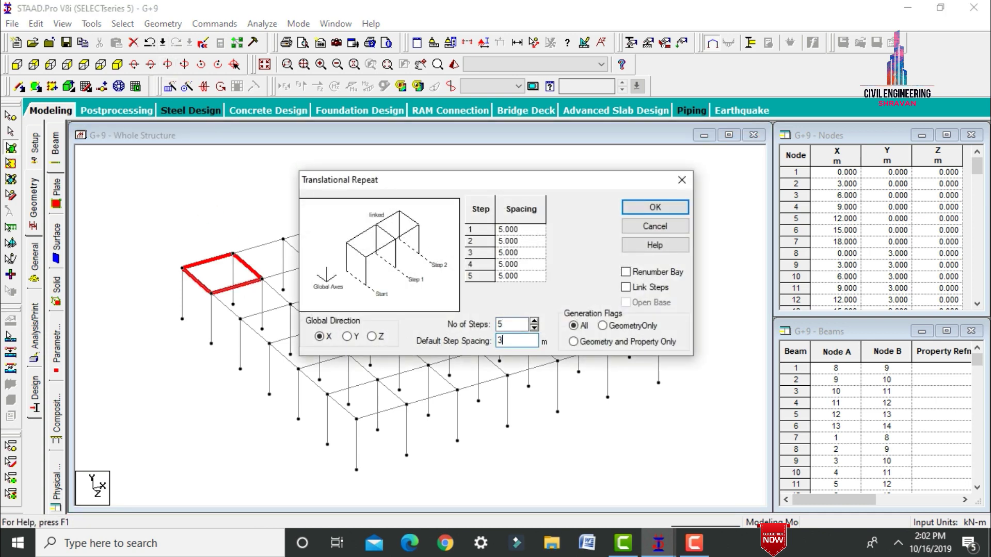
{"action": "left_click", "coordinate": [626, 206]}
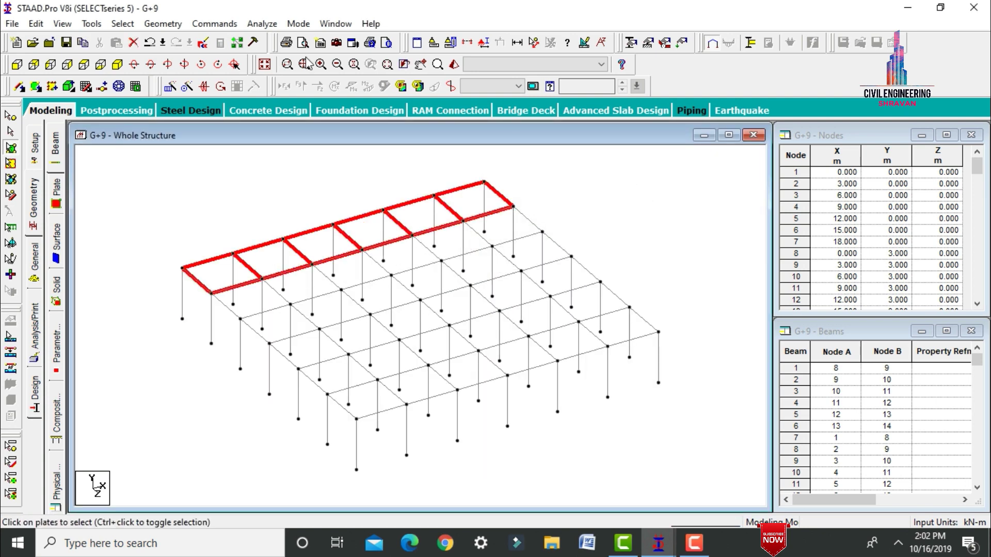
Step: Repeat the selected row of plates in the Z direction with 5 steps at 3 m spacing, then highlight all plates to check coverage
{"action": "left_click", "coordinate": [169, 86]}
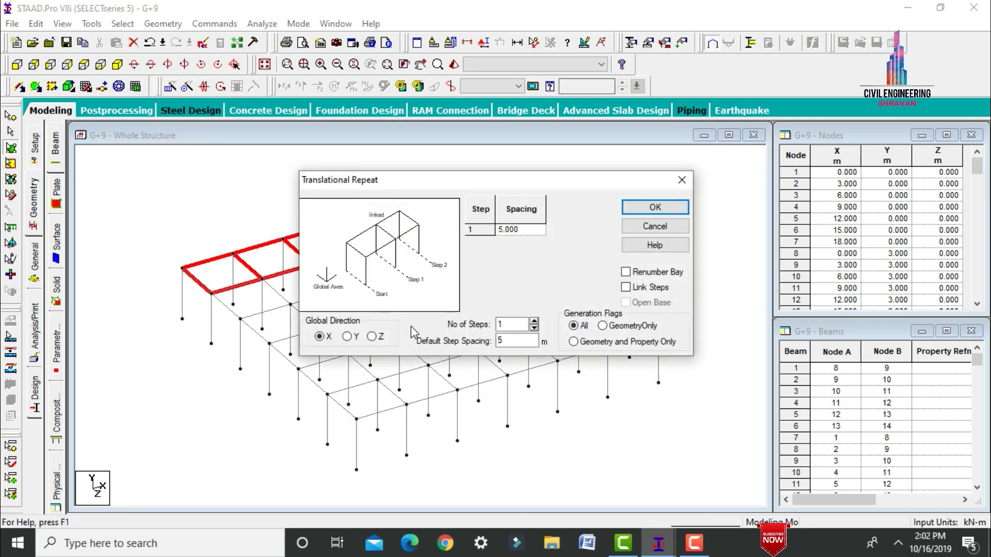
{"action": "left_click", "coordinate": [371, 336]}
{"action": "double_click", "coordinate": [511, 324]}
{"action": "type", "text": "5"}
{"action": "key", "text": "Tab"}
{"action": "type", "text": "3"}
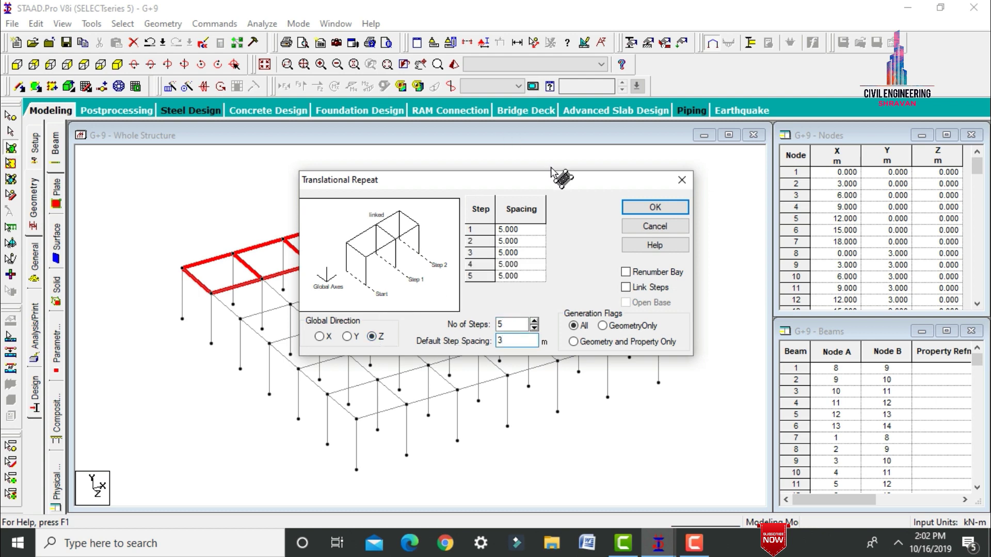
{"action": "left_click", "coordinate": [633, 207]}
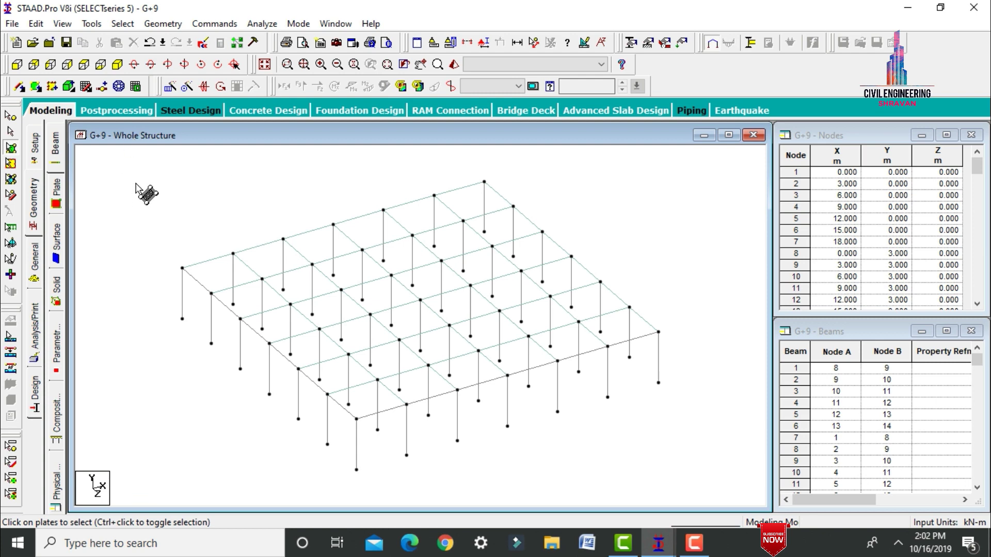
{"action": "left_click_drag", "start_coordinate": [137, 162], "coordinate": [713, 483]}
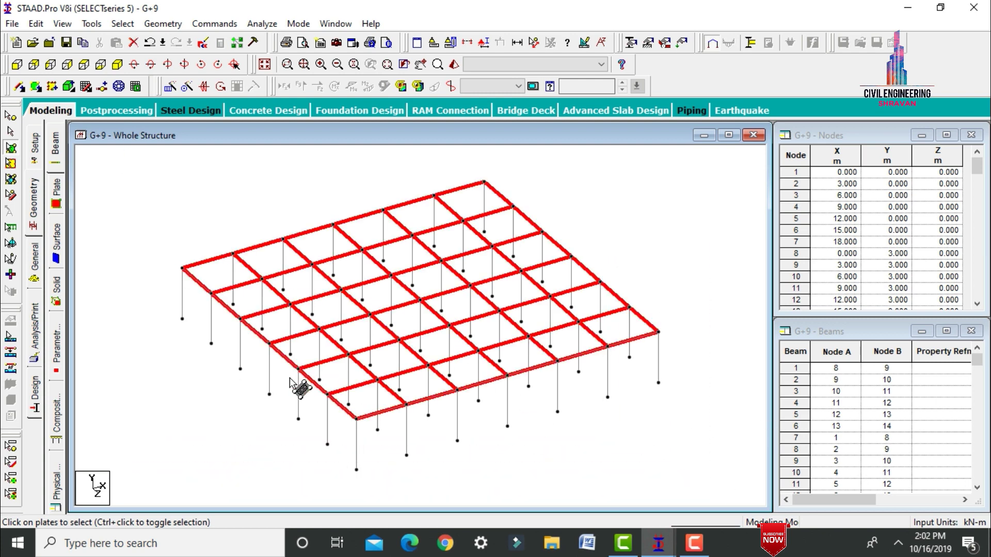
{"action": "left_click", "coordinate": [632, 197]}
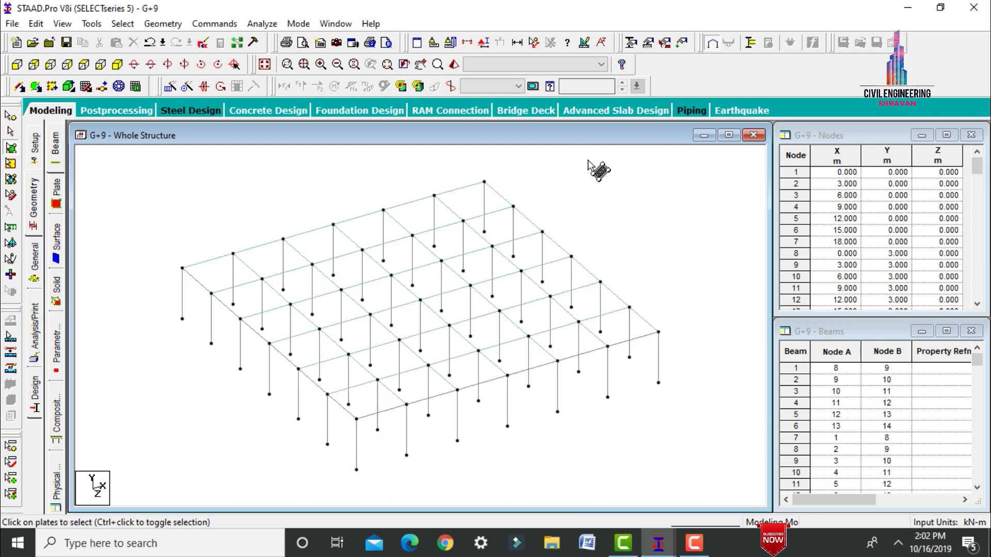
Step: Repeat all beams and columns of the ground storey in the Y direction with 3 steps at 3 m spacing
{"action": "scroll", "coordinate": [593, 158], "scroll_direction": "up", "scroll_amount": 1}
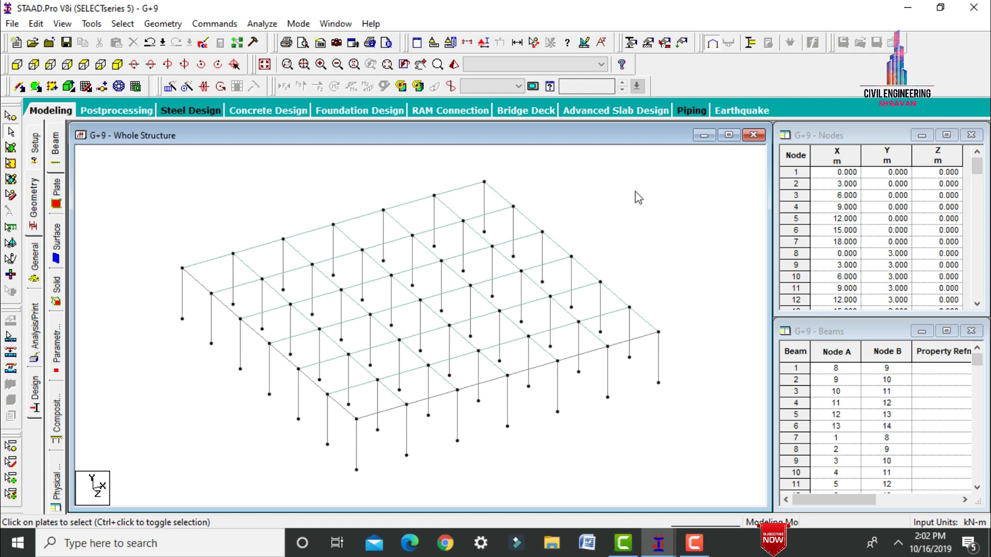
{"action": "key", "text": "ctrl+a"}
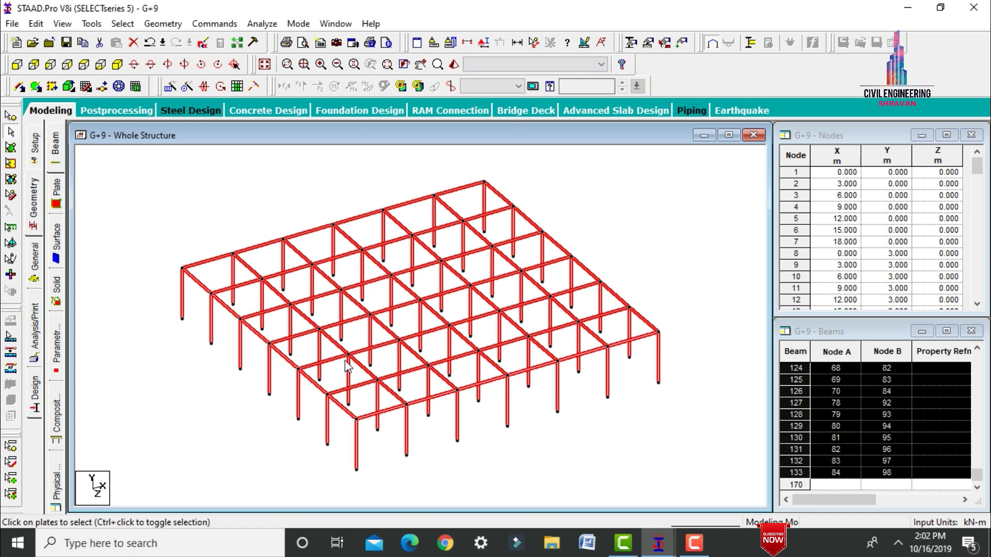
{"action": "left_click", "coordinate": [167, 86]}
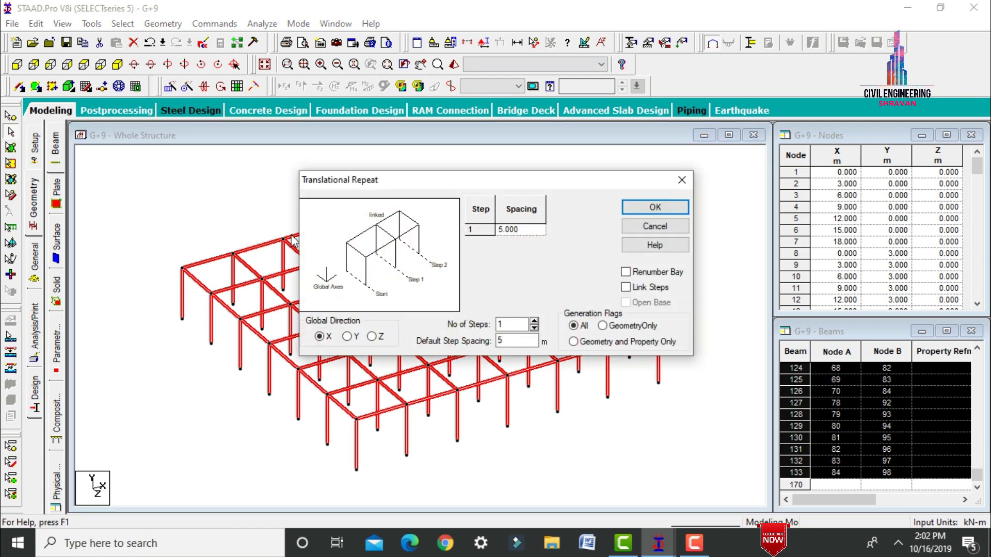
{"action": "double_click", "coordinate": [504, 324]}
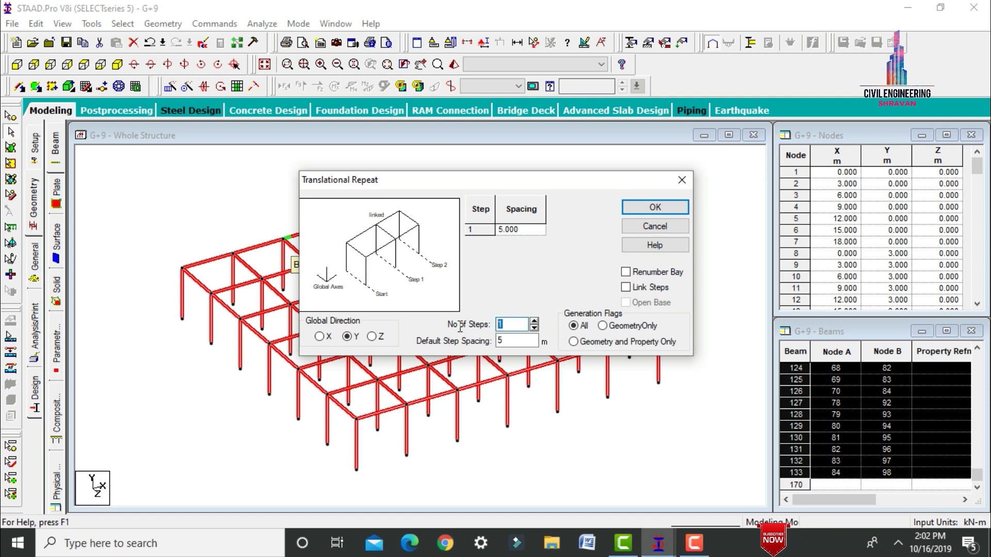
{"action": "type", "text": "3"}
{"action": "key", "text": "Tab"}
{"action": "type", "text": "3"}
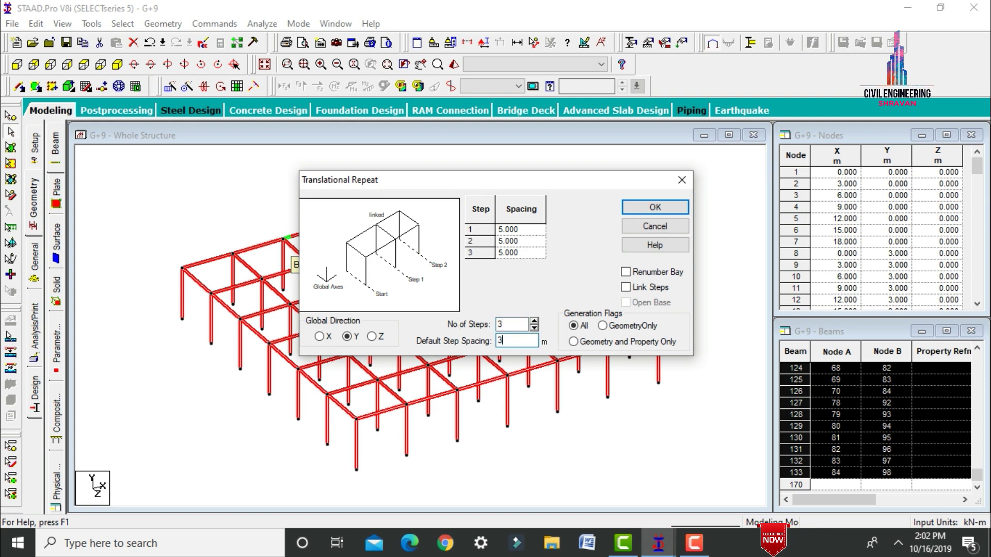
{"action": "left_click", "coordinate": [649, 209]}
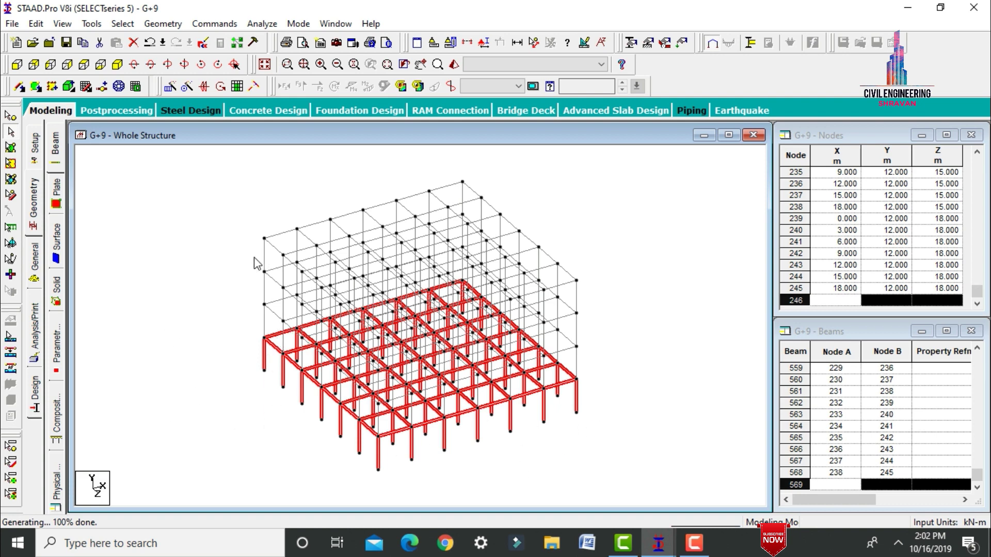
{"action": "left_click", "coordinate": [214, 239]}
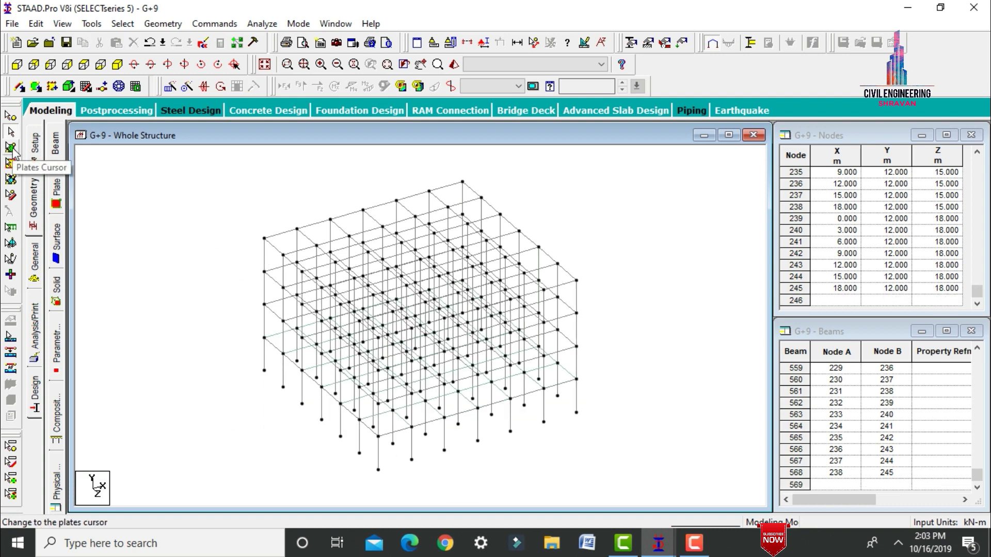
Step: Select all plates of the first slab and repeat them in the Y direction with 3 steps at 3 m spacing
{"action": "left_click", "coordinate": [10, 148]}
{"action": "left_click_drag", "start_coordinate": [186, 216], "coordinate": [616, 520]}
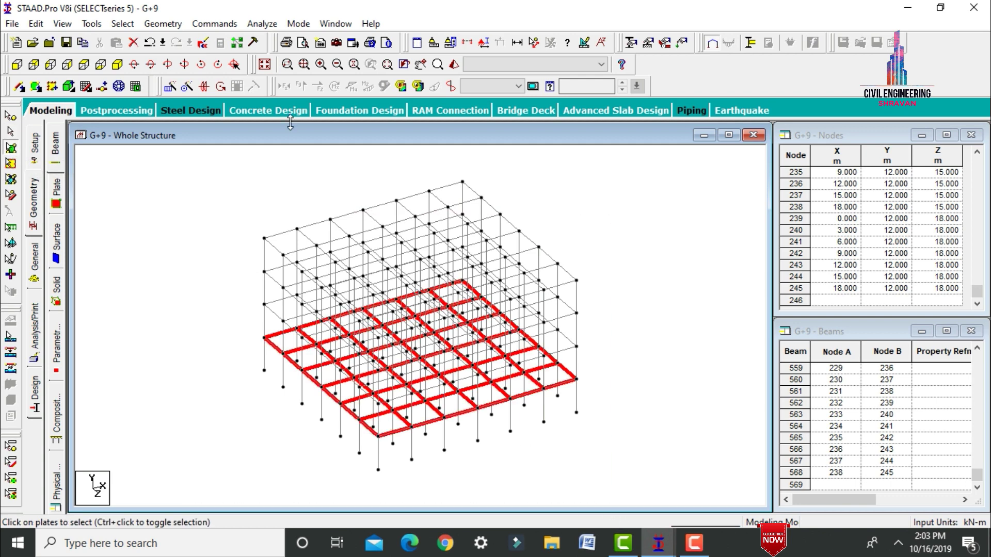
{"action": "left_click", "coordinate": [170, 86]}
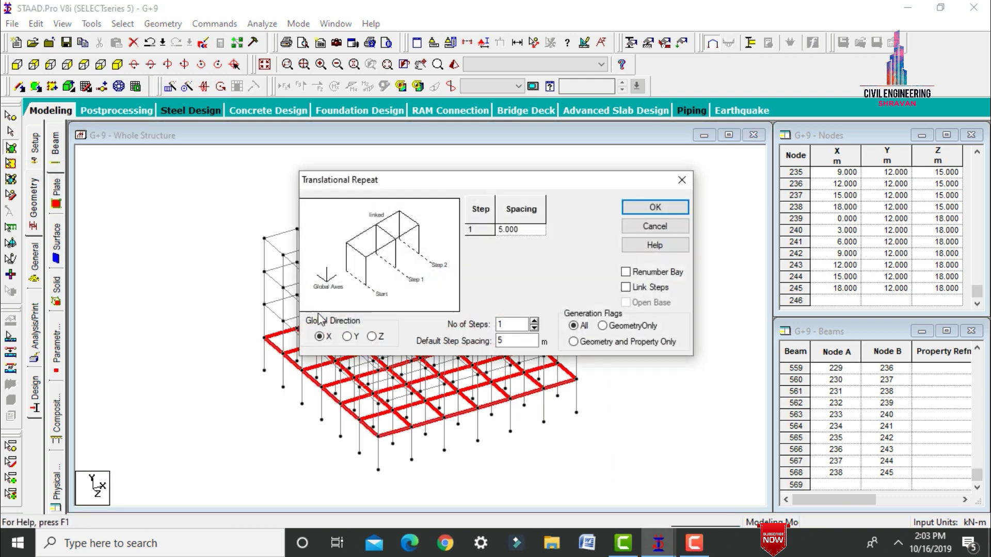
{"action": "left_click", "coordinate": [347, 336]}
{"action": "double_click", "coordinate": [502, 324]}
{"action": "type", "text": "3"}
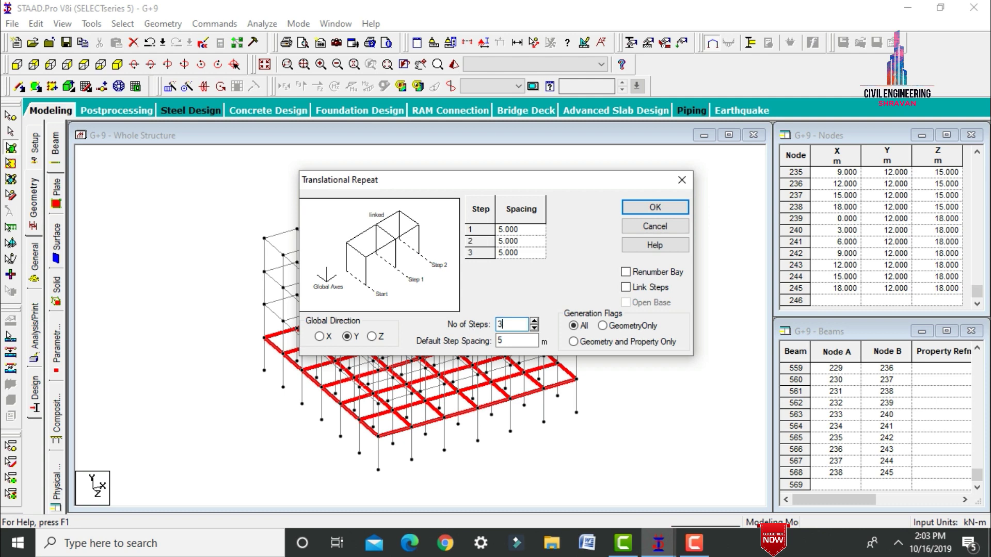
{"action": "key", "text": "Tab"}
{"action": "type", "text": "3"}
{"action": "key", "text": "Return"}
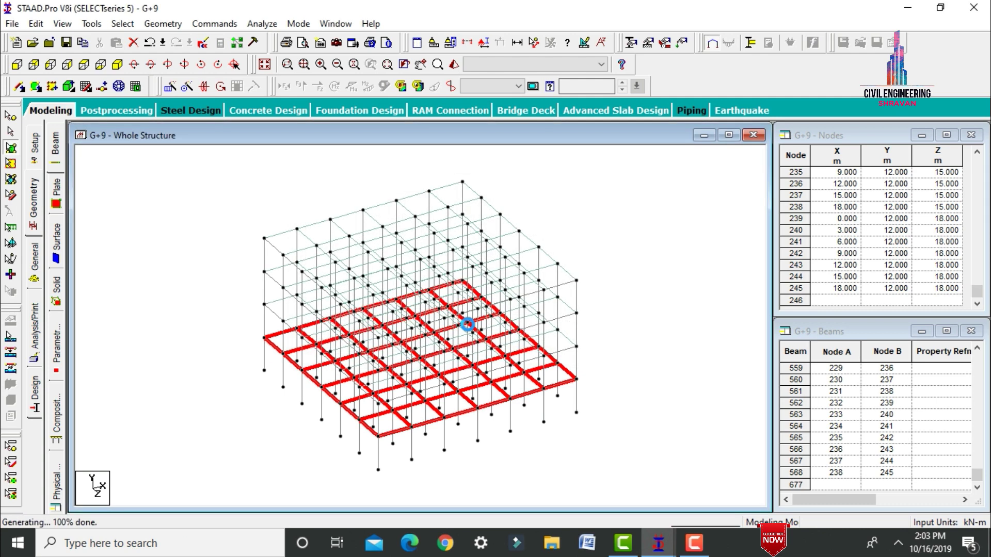
{"action": "left_click", "coordinate": [599, 250]}
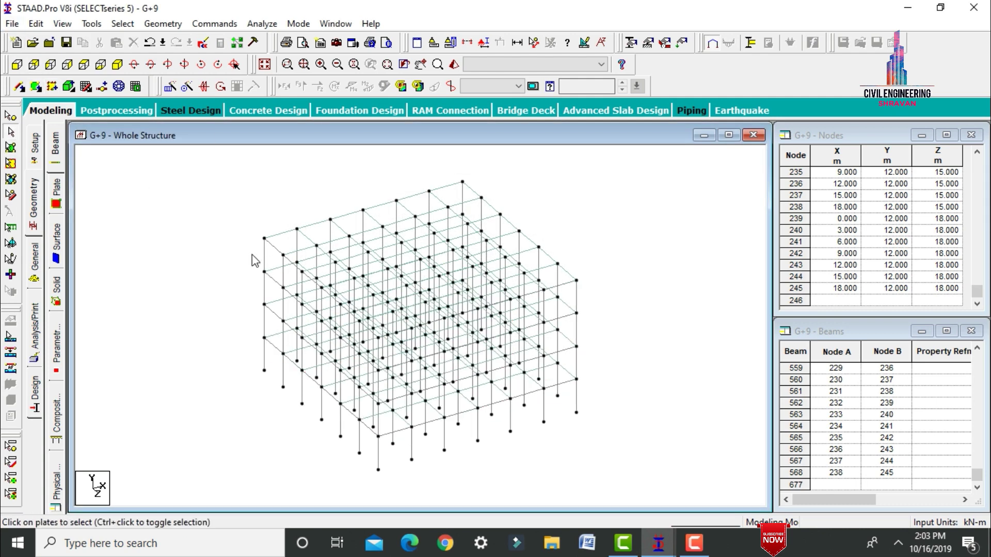
{"action": "left_click_drag", "start_coordinate": [215, 192], "coordinate": [611, 480]}
{"action": "left_click_drag", "start_coordinate": [668, 503], "coordinate": [569, 331]}
{"action": "left_click_drag", "start_coordinate": [295, 114], "coordinate": [189, 129]}
{"action": "left_click", "coordinate": [731, 238]}
Step: Isolate the uppermost floor level from the front view with a Window/Rubber Band section cut
{"action": "left_click", "coordinate": [17, 65]}
{"action": "left_click", "coordinate": [469, 43]}
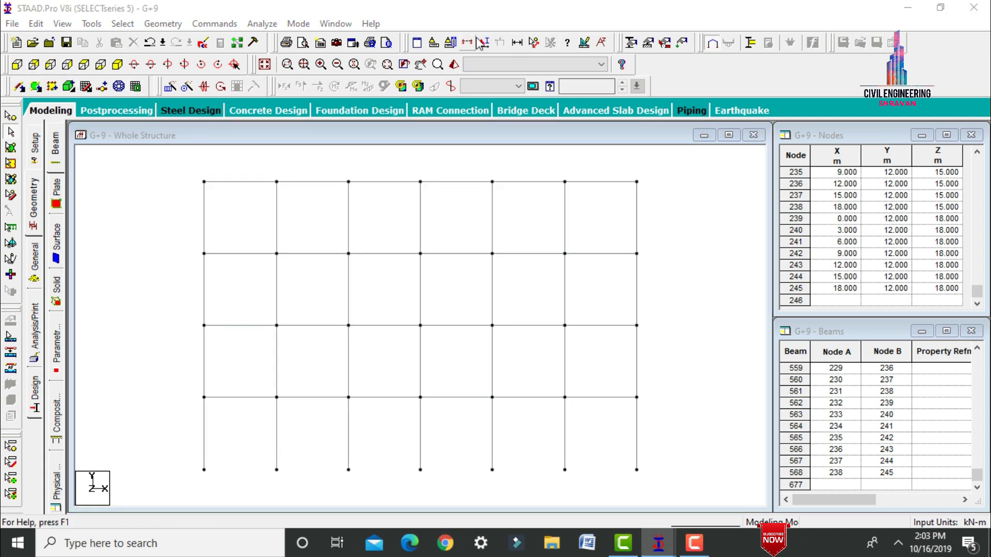
{"action": "left_click", "coordinate": [545, 186]}
{"action": "left_click", "coordinate": [410, 358]}
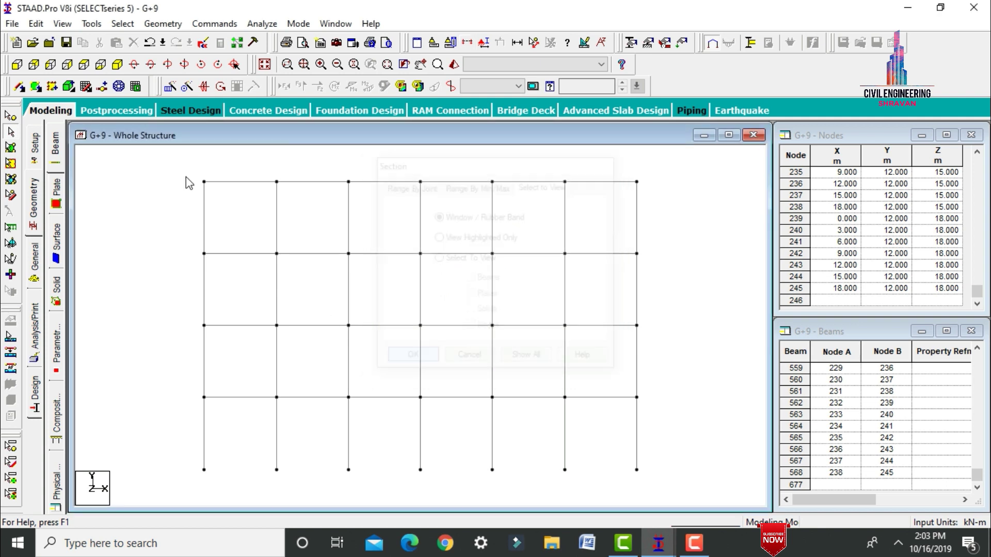
{"action": "left_click_drag", "start_coordinate": [187, 172], "coordinate": [643, 184]}
Step: Repeat the beams of the 3 by 3 bay block at X and Z 3 to 12 m in Y, 5 linked steps at 3 m spacing
{"action": "left_click", "coordinate": [84, 64]}
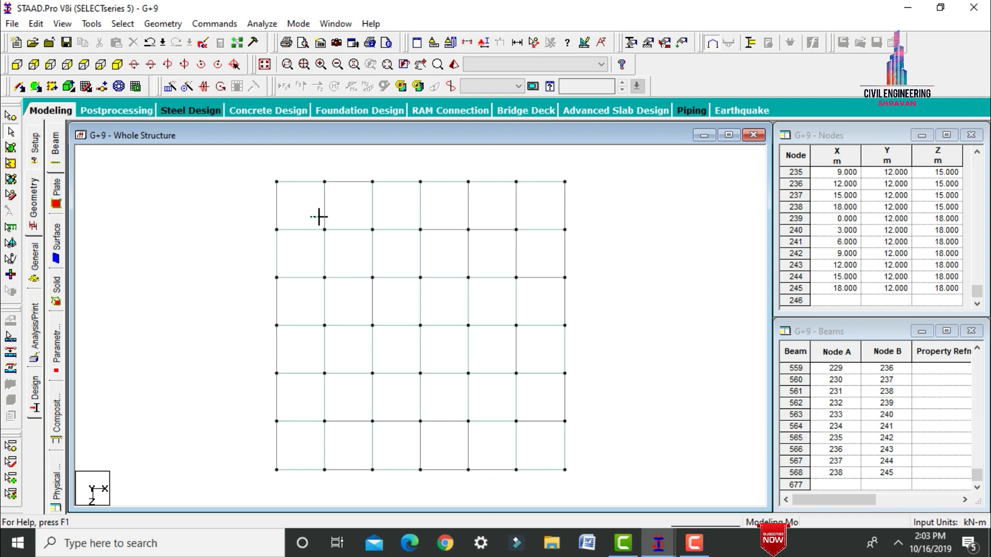
{"action": "left_click_drag", "start_coordinate": [319, 217], "coordinate": [486, 386]}
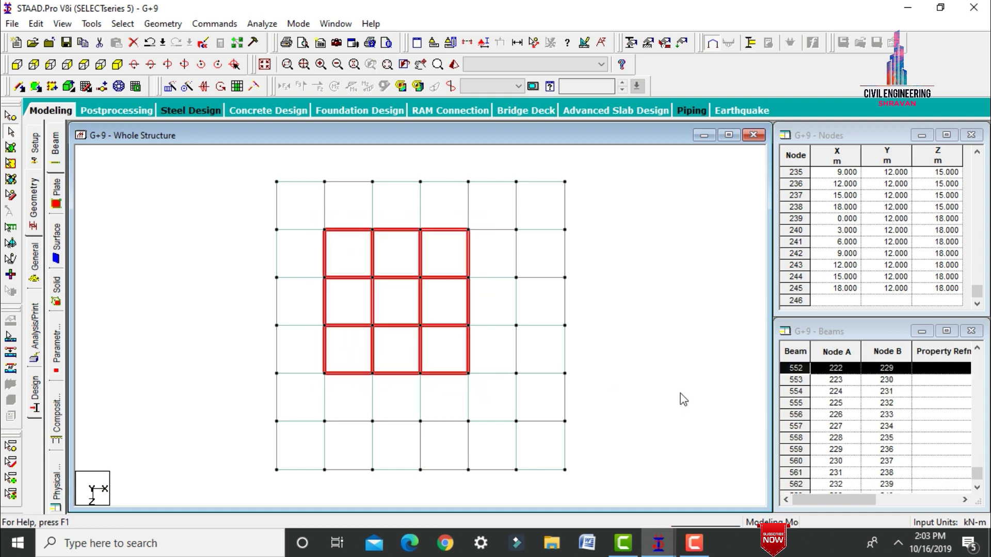
{"action": "left_click", "coordinate": [118, 64]}
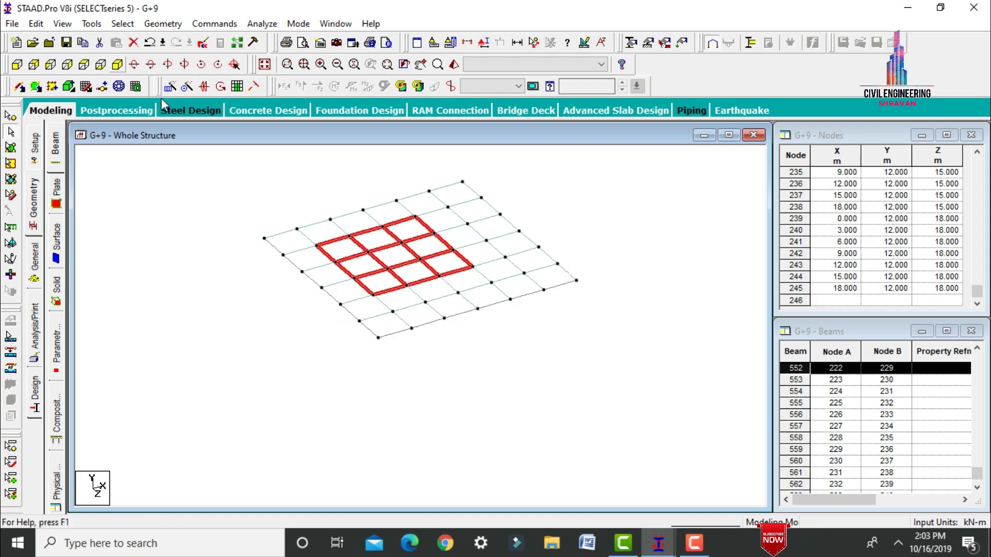
{"action": "left_click", "coordinate": [169, 85]}
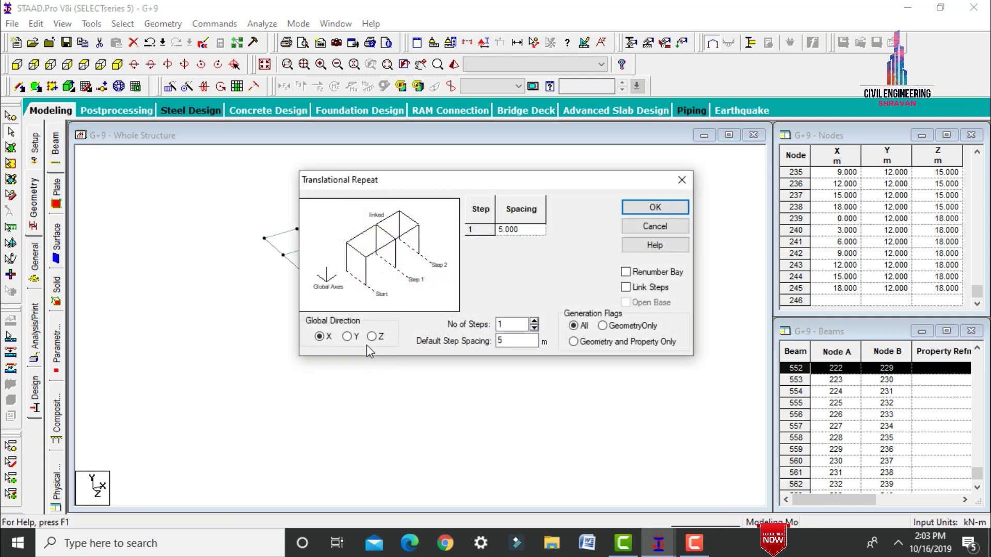
{"action": "left_click", "coordinate": [347, 336]}
{"action": "double_click", "coordinate": [508, 324]}
{"action": "type", "text": "9"}
{"action": "key", "text": "BackSpace"}
{"action": "type", "text": "5"}
{"action": "type", "text": "3"}
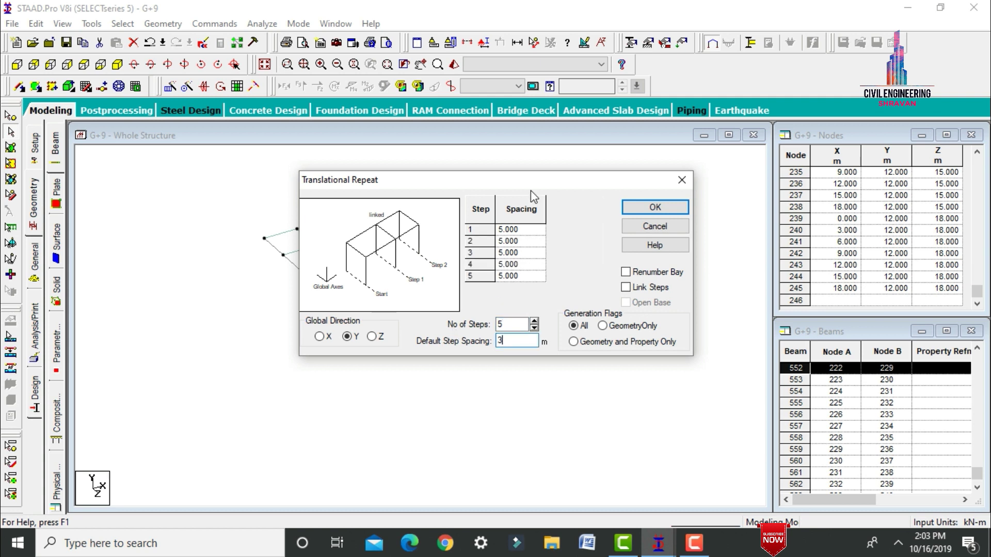
{"action": "left_click_drag", "start_coordinate": [531, 181], "coordinate": [806, 131]}
{"action": "left_click", "coordinate": [901, 235]}
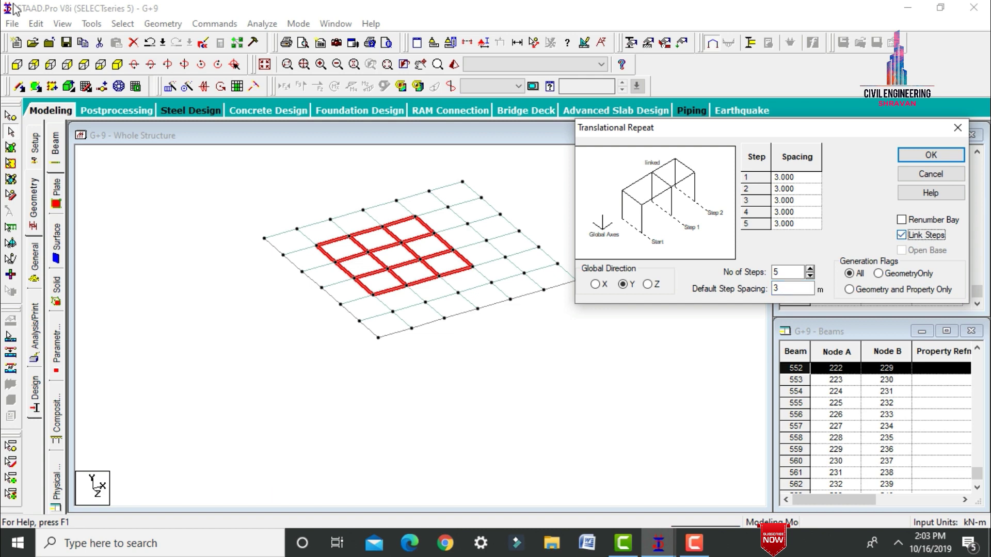
{"action": "left_click", "coordinate": [930, 155]}
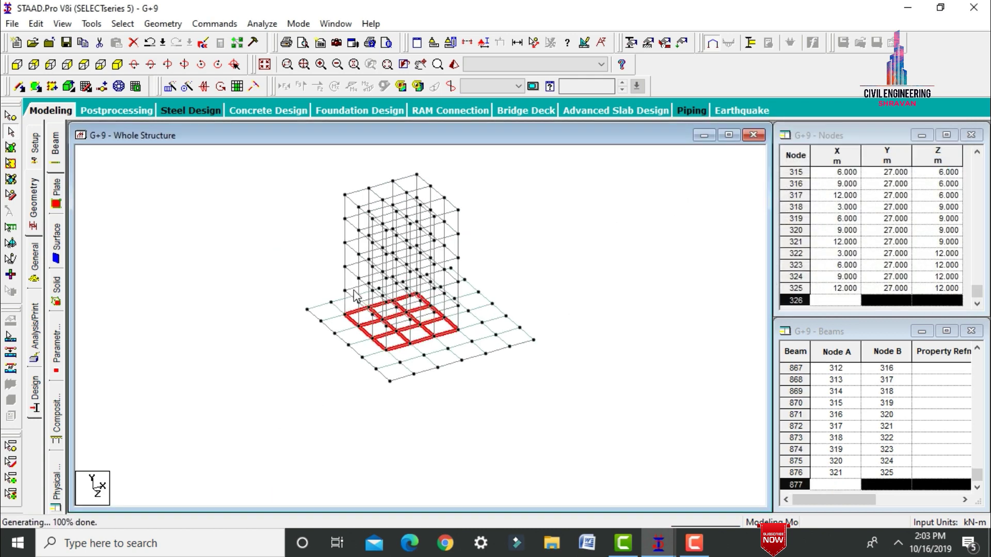
Step: Clear the beam selection and select the nine slab plates at the base of the 3 by 3 bay upper block
{"action": "scroll", "coordinate": [354, 263], "scroll_direction": "up", "scroll_amount": 2}
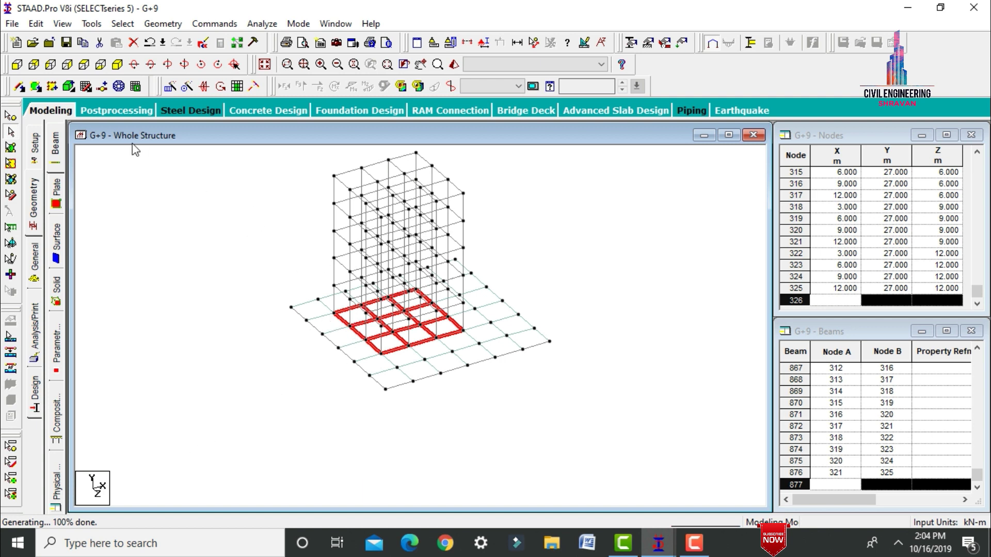
{"action": "left_click", "coordinate": [222, 249]}
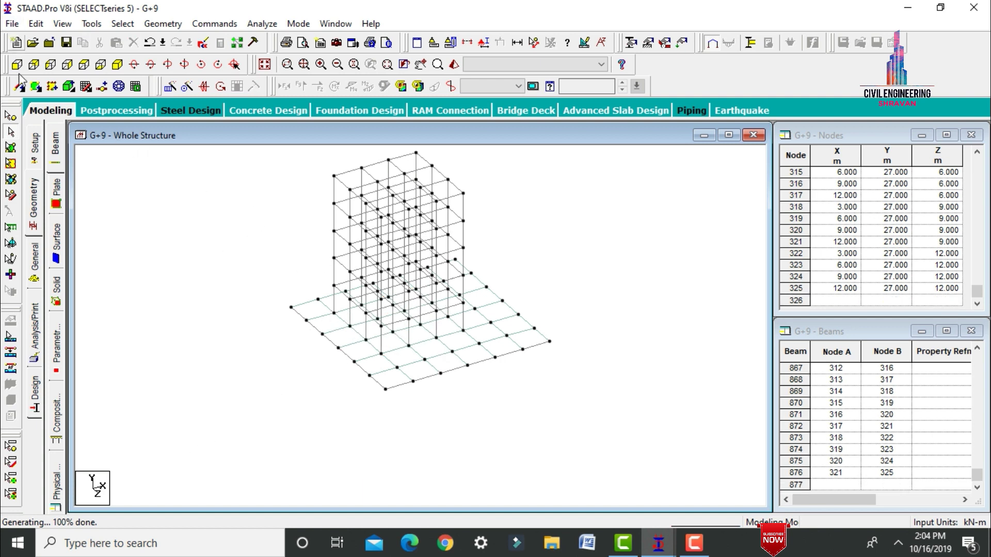
{"action": "left_click", "coordinate": [10, 147]}
{"action": "left_click", "coordinate": [354, 316]}
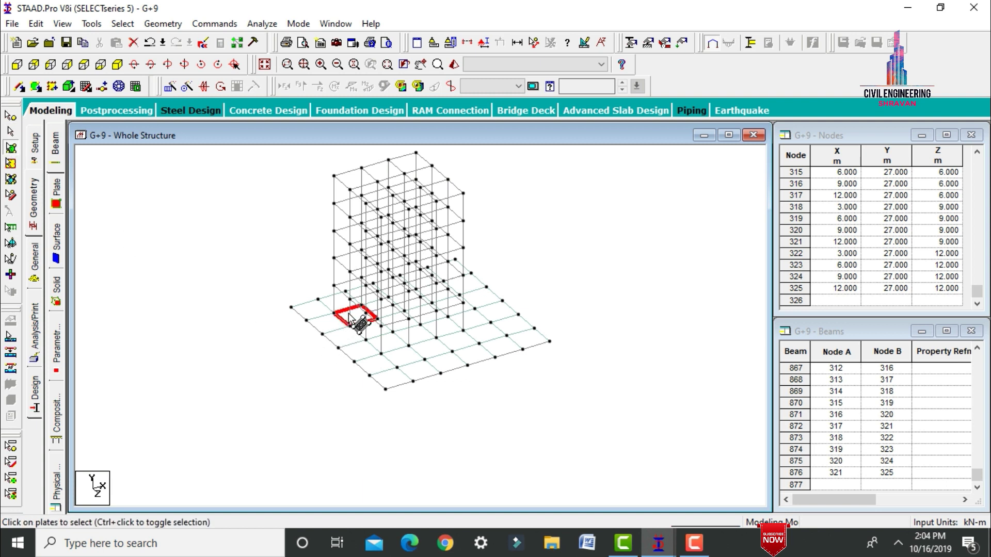
{"action": "left_click", "coordinate": [385, 310], "text": "ctrl"}
{"action": "left_click", "coordinate": [413, 300], "text": "ctrl"}
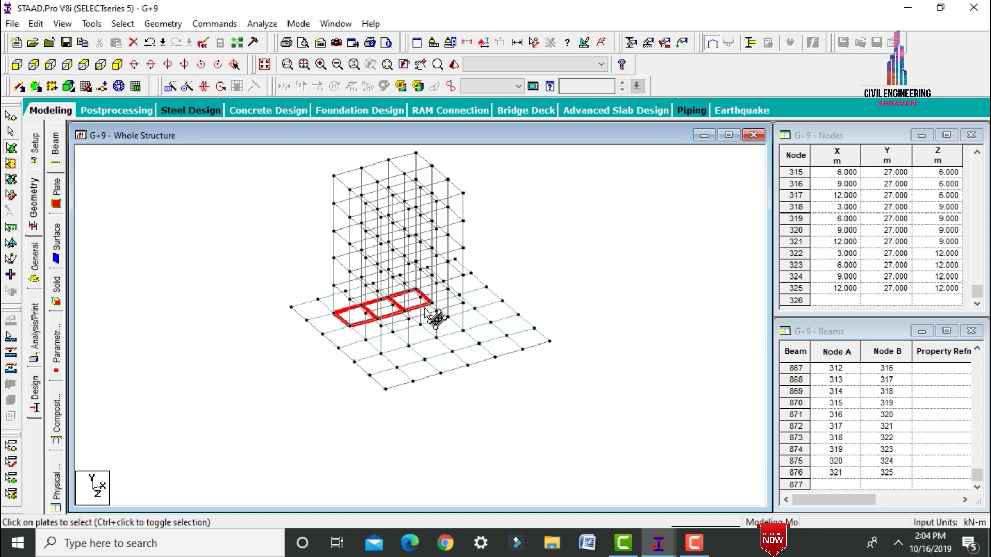
{"action": "left_click", "coordinate": [431, 314], "text": "ctrl"}
{"action": "left_click", "coordinate": [400, 324], "text": "ctrl"}
{"action": "left_click", "coordinate": [374, 333], "text": "ctrl"}
{"action": "left_click", "coordinate": [388, 343], "text": "ctrl"}
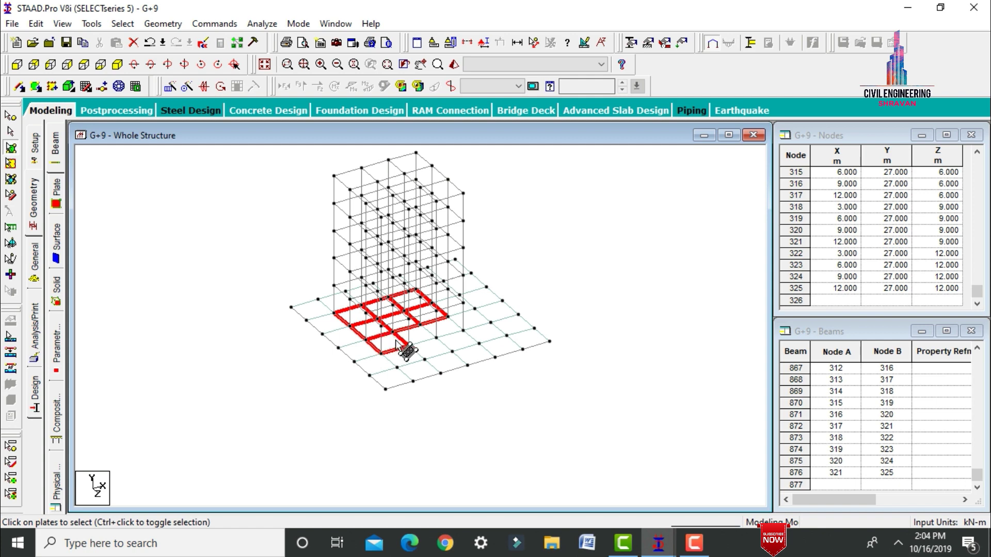
{"action": "left_click", "coordinate": [417, 335], "text": "ctrl"}
{"action": "left_click", "coordinate": [444, 327], "text": "ctrl"}
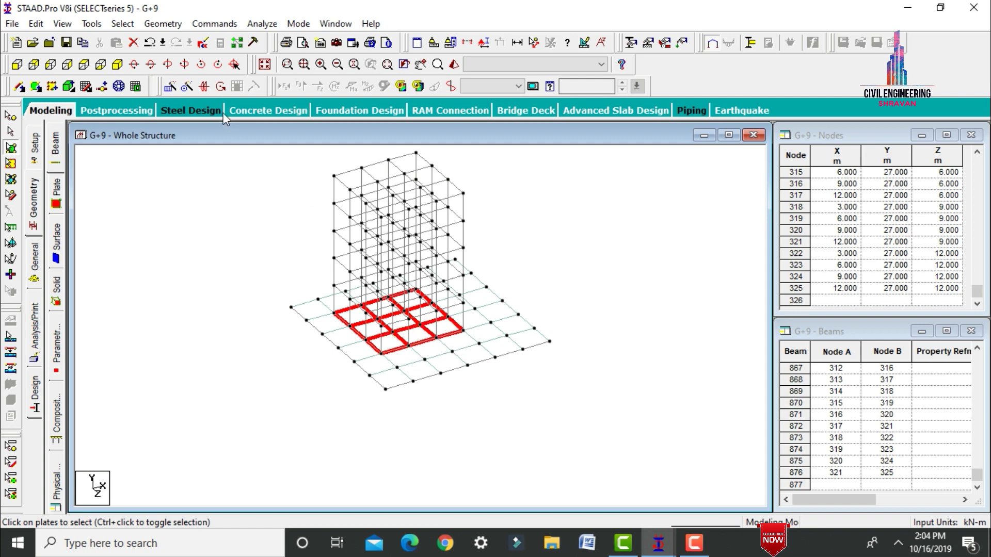
Step: Repeat the selected plates in the Y direction with 5 steps at 3 m spacing and display the whole structure
{"action": "left_click", "coordinate": [171, 88]}
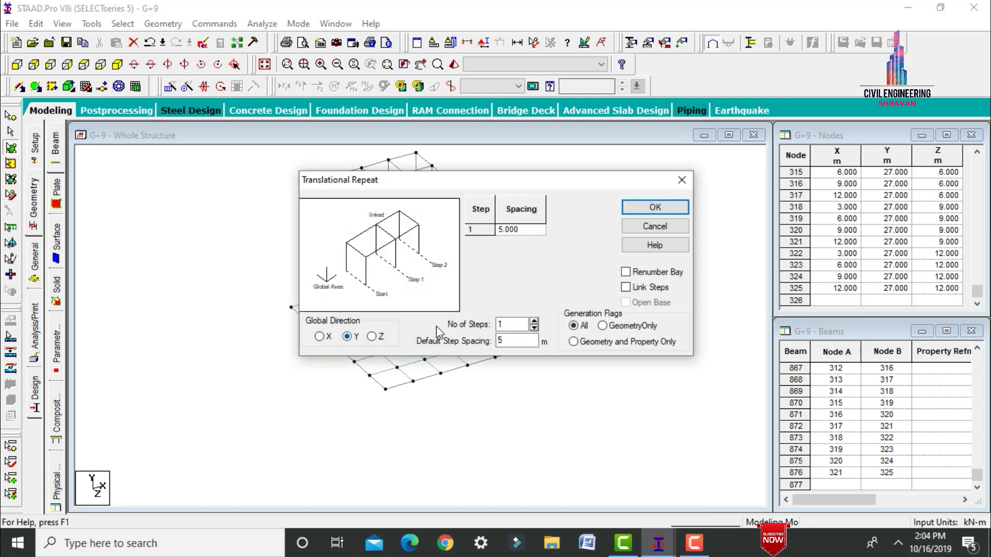
{"action": "left_click_drag", "start_coordinate": [508, 325], "coordinate": [447, 322]}
{"action": "type", "text": "5"}
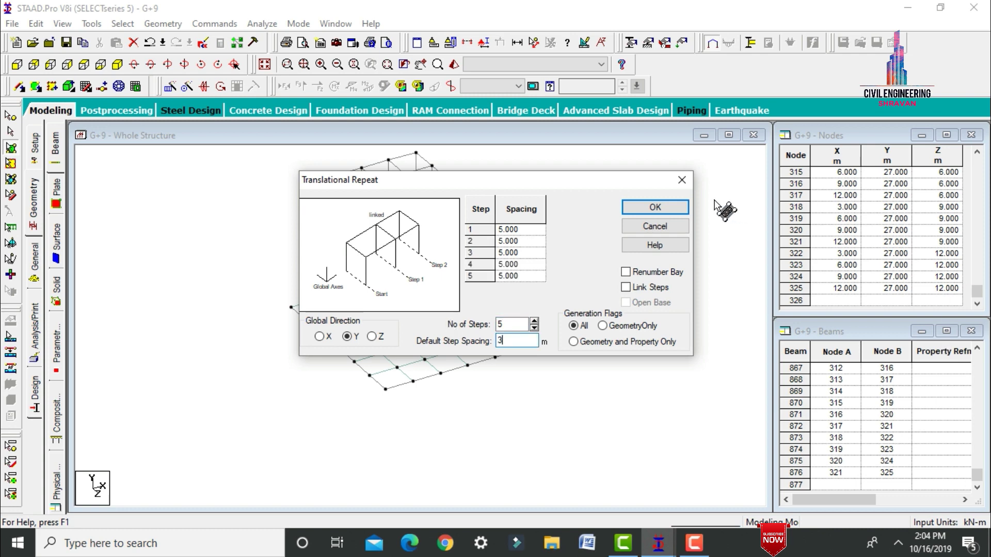
{"action": "left_click", "coordinate": [668, 207]}
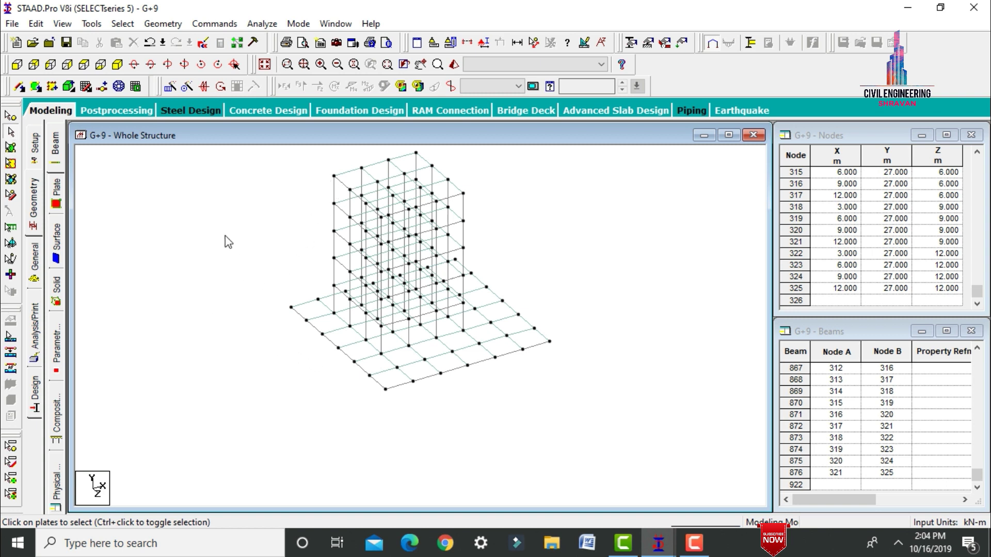
{"action": "left_click", "coordinate": [266, 65]}
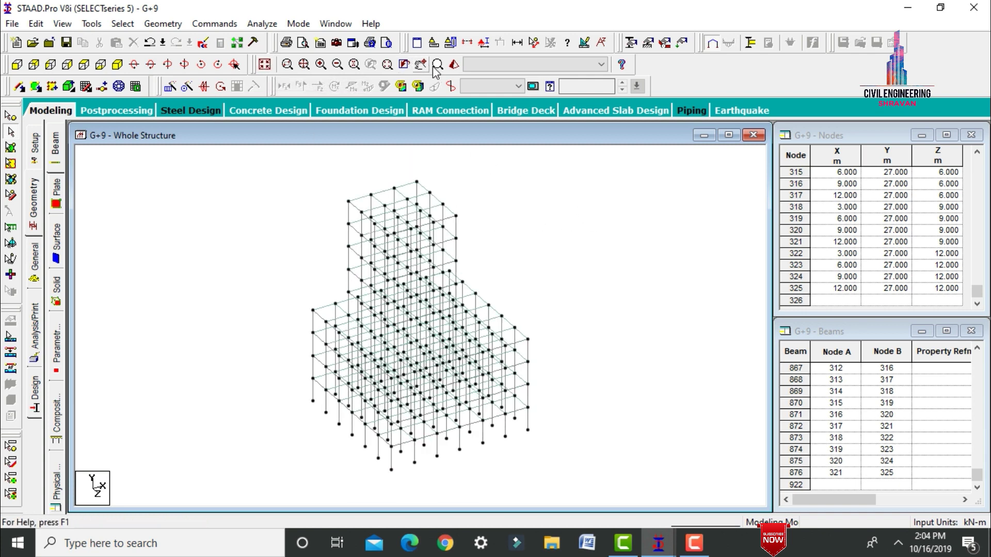
Step: Open a maximized 3D rendered view of the building and inspect the floor slabs from several angles
{"action": "left_click", "coordinate": [453, 65]}
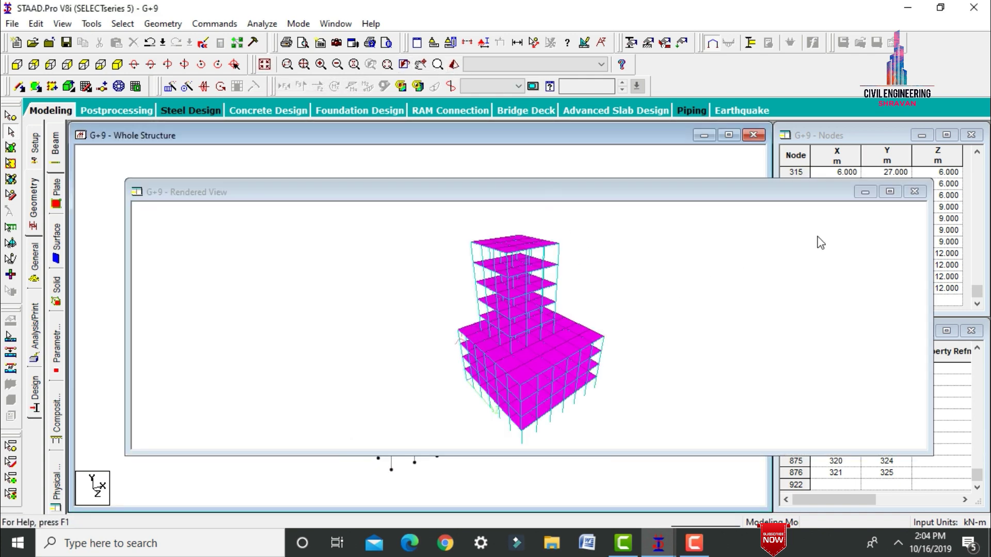
{"action": "left_click", "coordinate": [889, 192]}
{"action": "scroll", "coordinate": [525, 323], "scroll_direction": "up", "scroll_amount": 3}
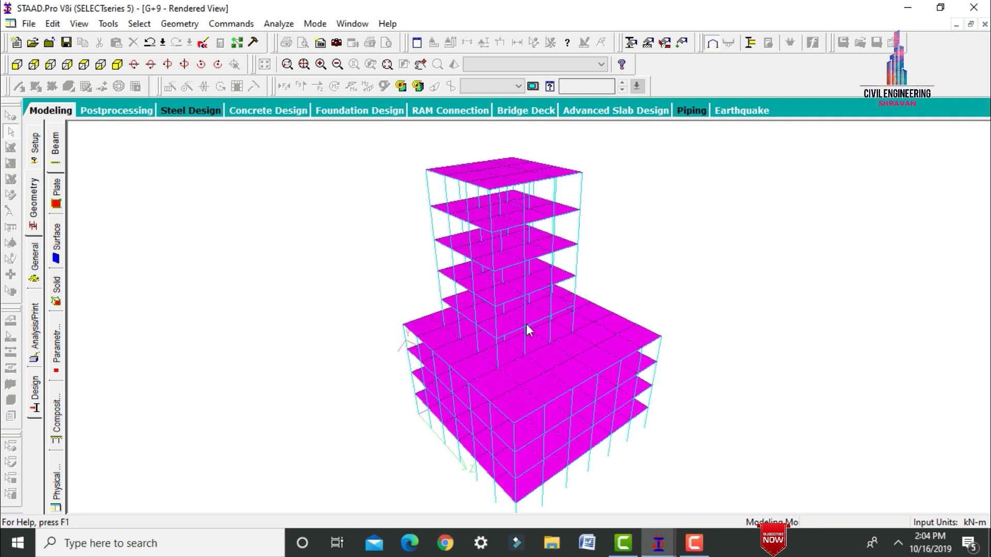
{"action": "left_click_drag", "start_coordinate": [590, 228], "coordinate": [527, 178]}
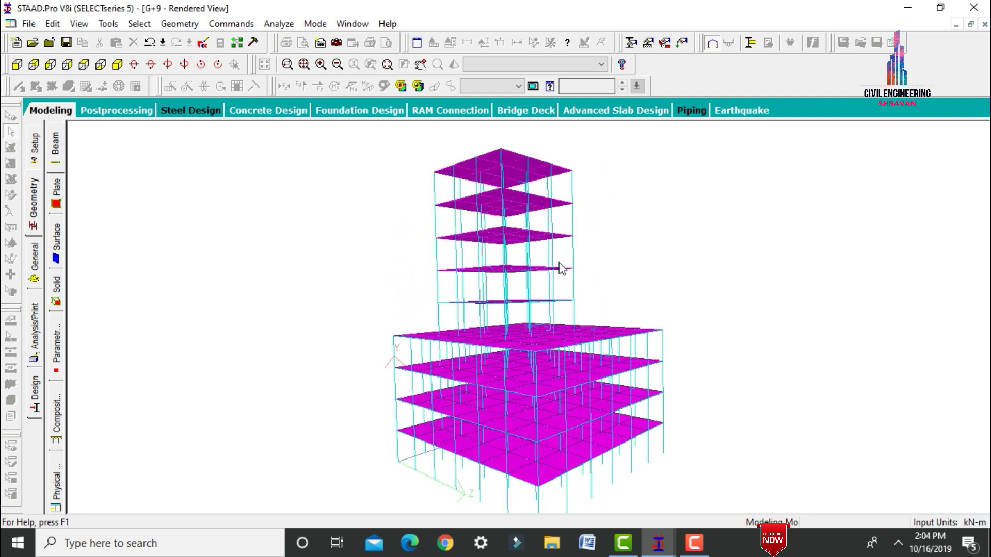
{"action": "left_click_drag", "start_coordinate": [580, 513], "coordinate": [534, 245]}
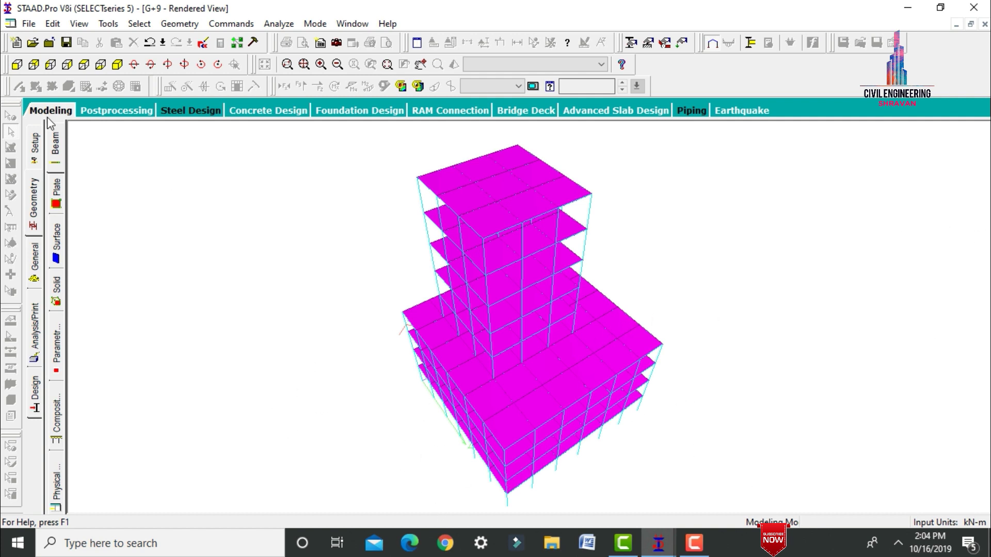
Step: Define a rectangular concrete section with YD 0.3 m and ZD 0.23 m in the member properties
{"action": "left_click", "coordinate": [34, 147]}
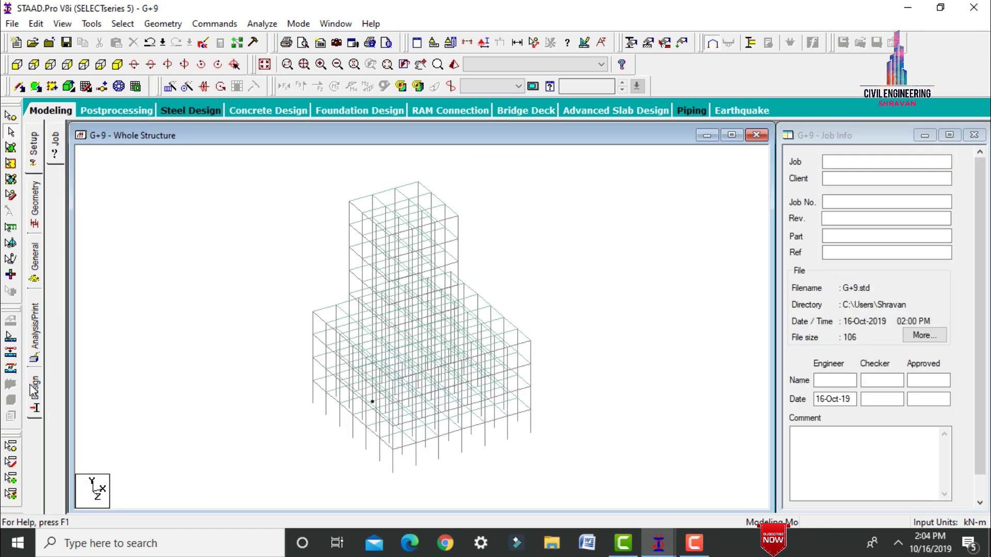
{"action": "left_click", "coordinate": [35, 260]}
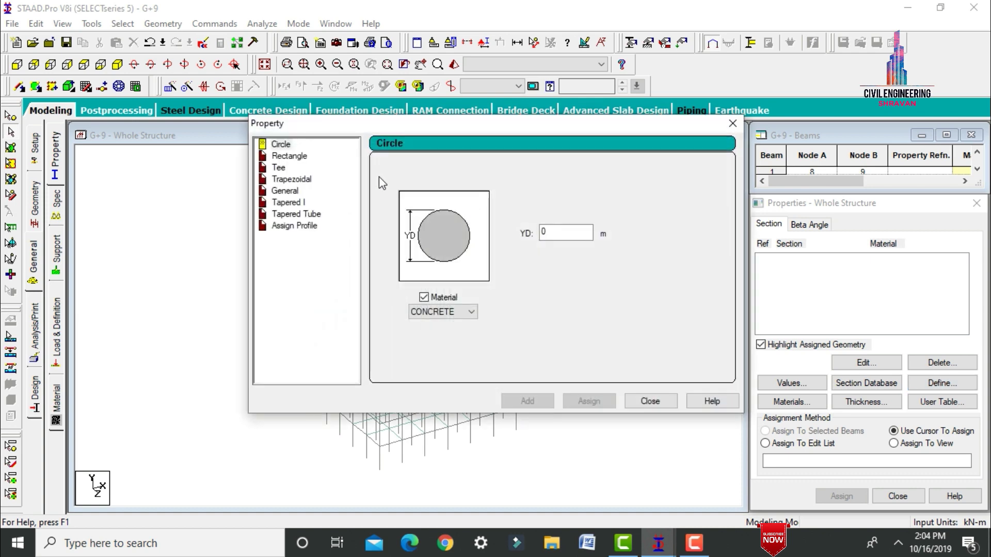
{"action": "left_click", "coordinate": [293, 157]}
{"action": "left_click", "coordinate": [569, 224]}
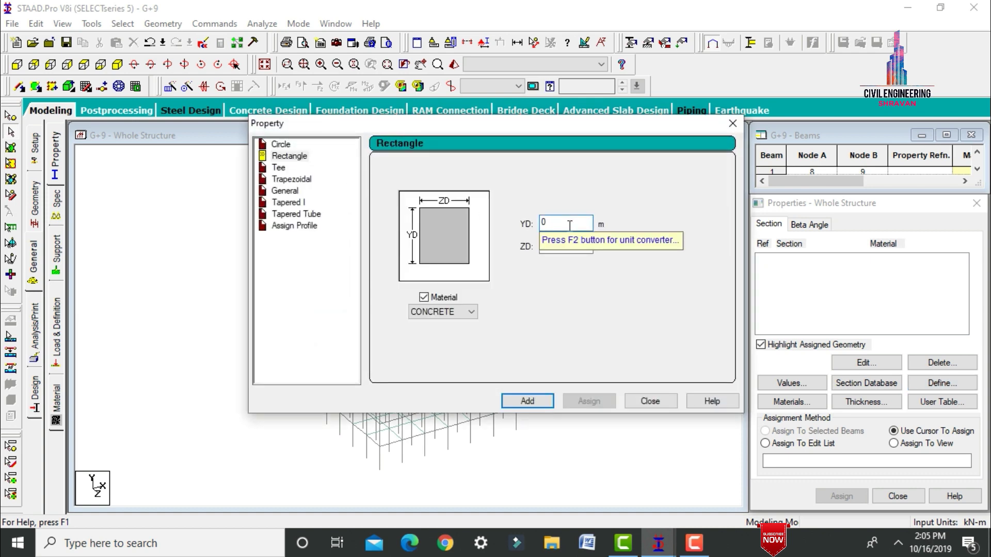
{"action": "type", "text": ".3"}
{"action": "key", "text": "Tab"}
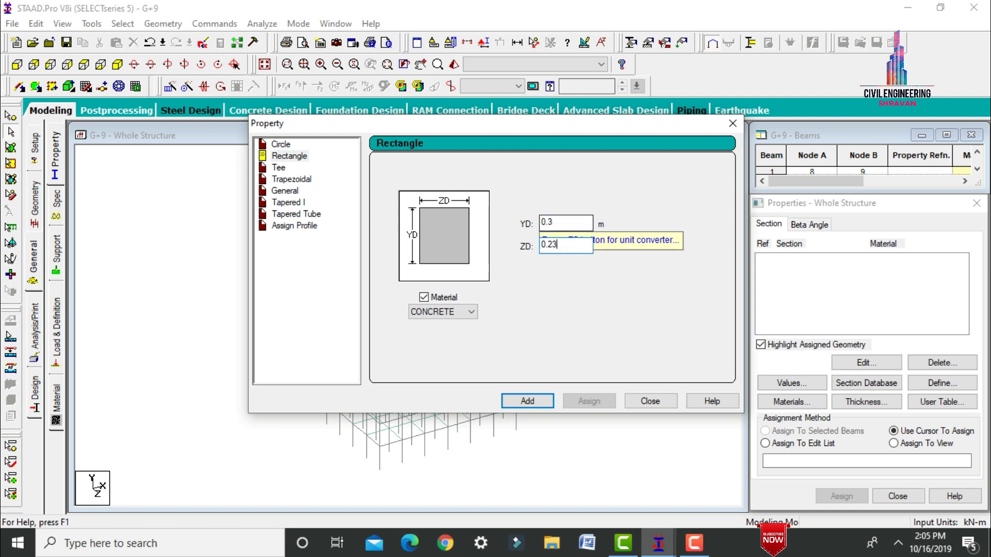
{"action": "key", "text": "Return"}
Step: Add a second rectangular concrete section with YD 0.3 m and ZD 0.3 m
{"action": "key", "text": "BackSpace"}
{"action": "key", "text": "BackSpace"}
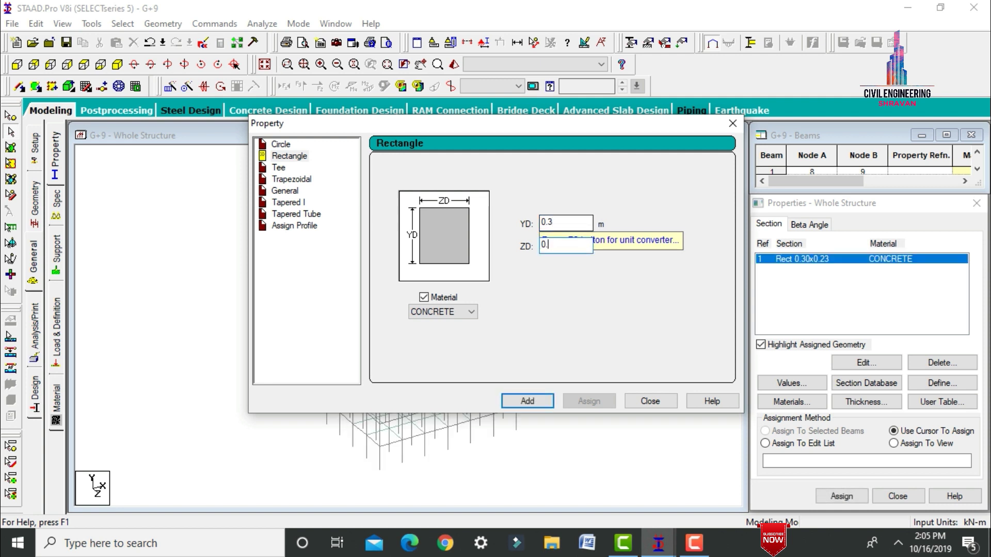
{"action": "type", "text": "3"}
{"action": "key", "text": "Return"}
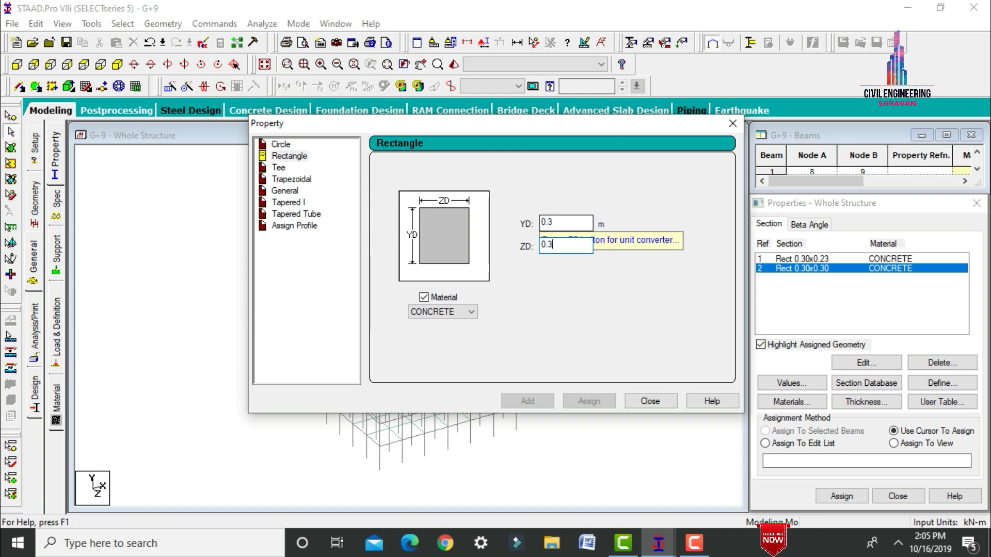
Step: Add a third rectangular concrete section with YD 0.4 m and ZD 0.4 m
{"action": "left_click", "coordinate": [562, 221]}
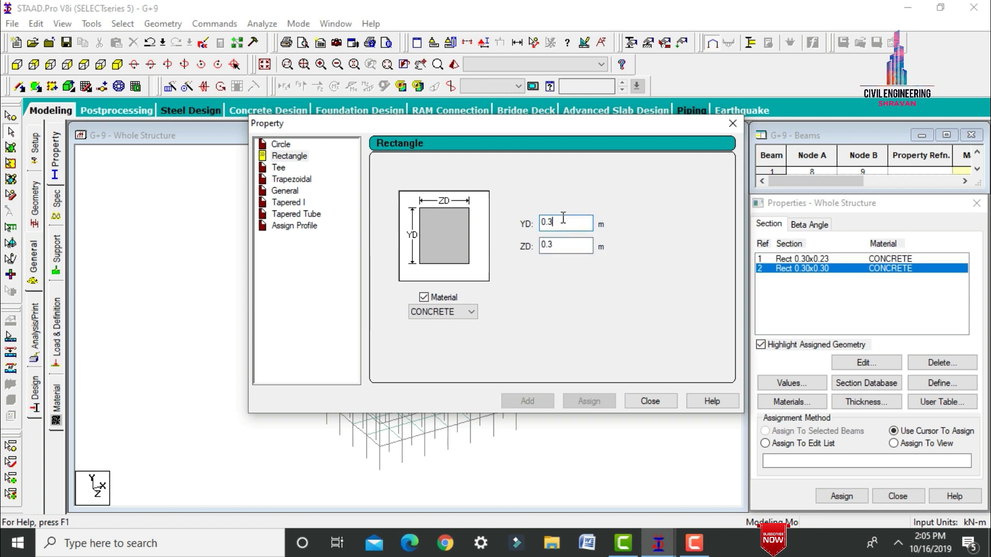
{"action": "key", "text": "BackSpace"}
{"action": "type", "text": "4"}
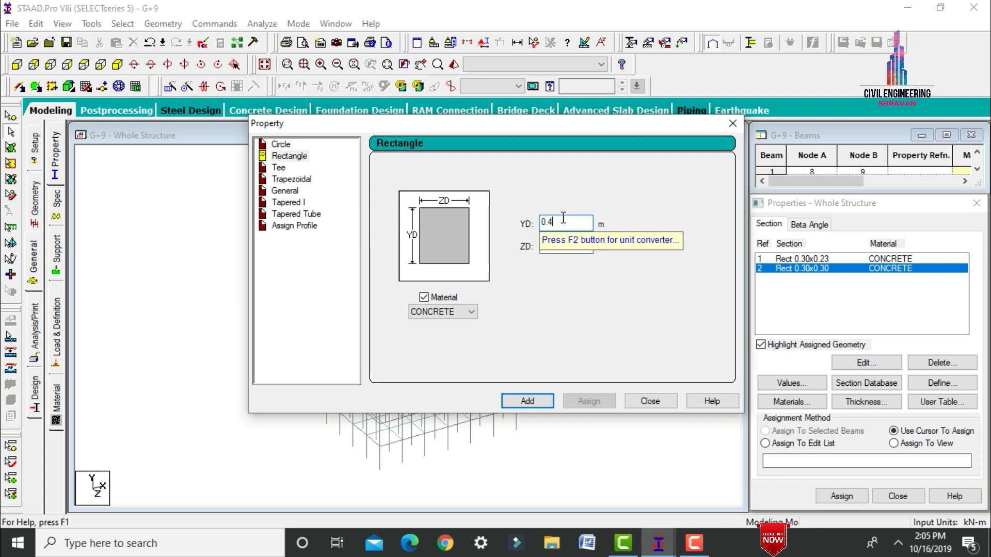
{"action": "key", "text": "Tab"}
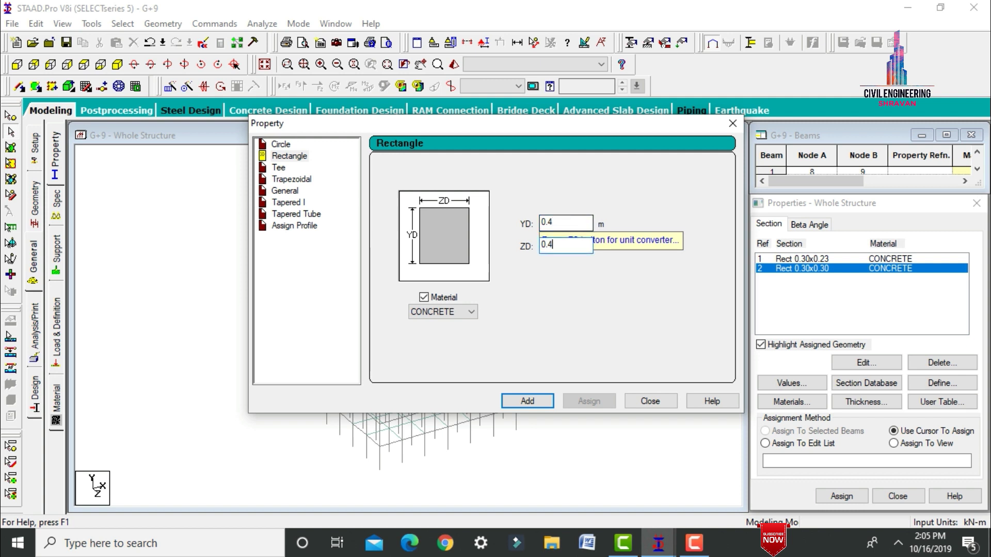
{"action": "key", "text": "Return"}
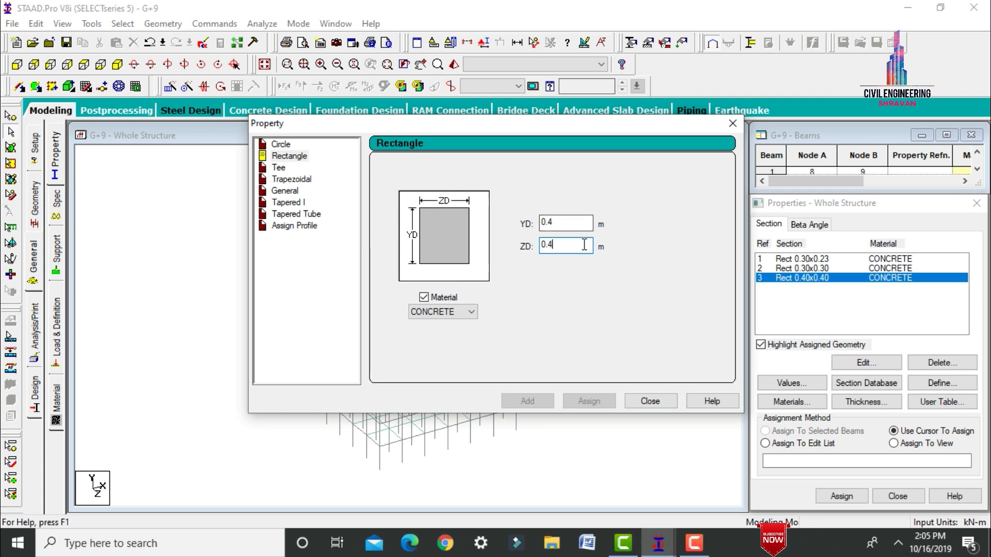
Step: Add a rectangular concrete section with YD 0.4 m and ZD 0.23 m and finish defining sections
{"action": "type", "text": "23"}
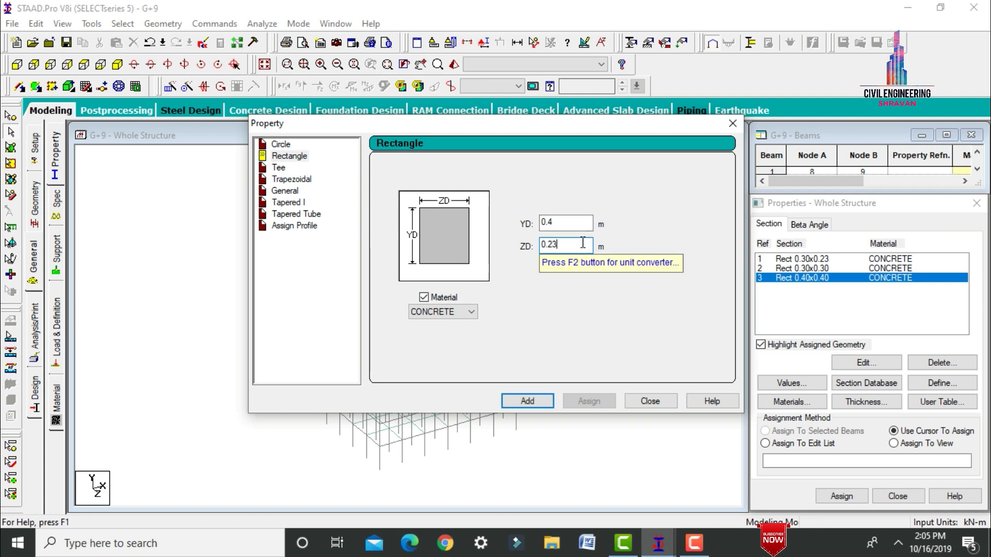
{"action": "key", "text": "Return"}
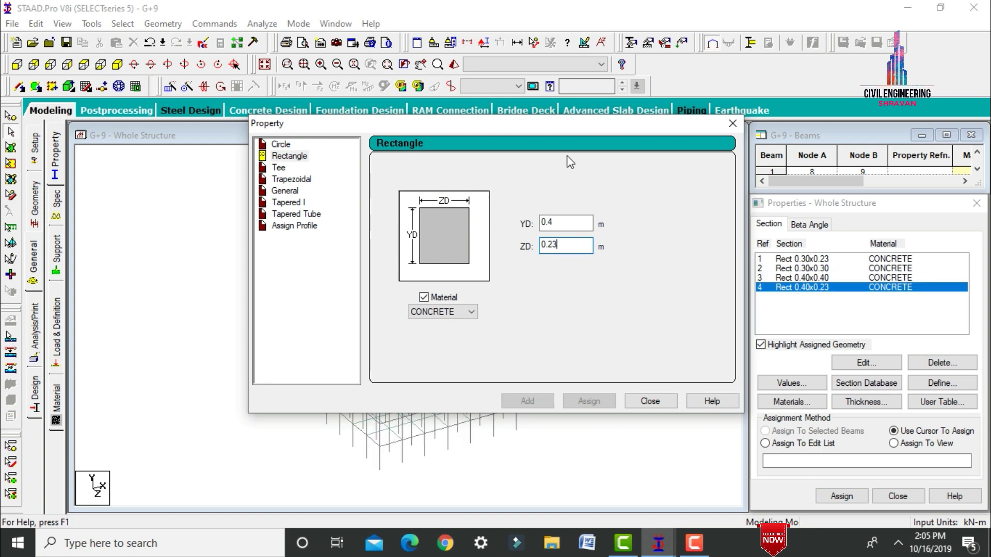
{"action": "left_click", "coordinate": [661, 401]}
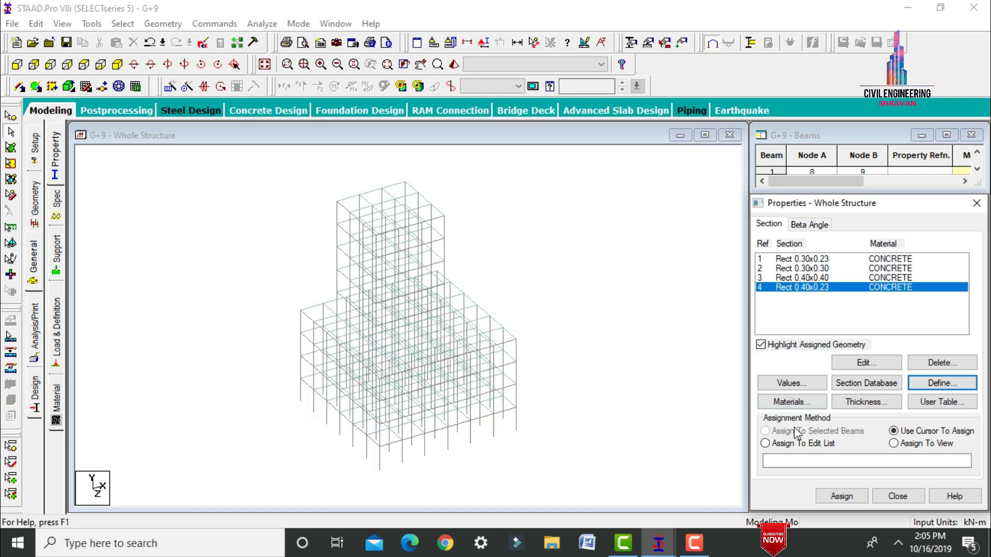
Step: Define a concrete plate element thickness of 0.150 m at all four nodes
{"action": "left_click", "coordinate": [859, 402]}
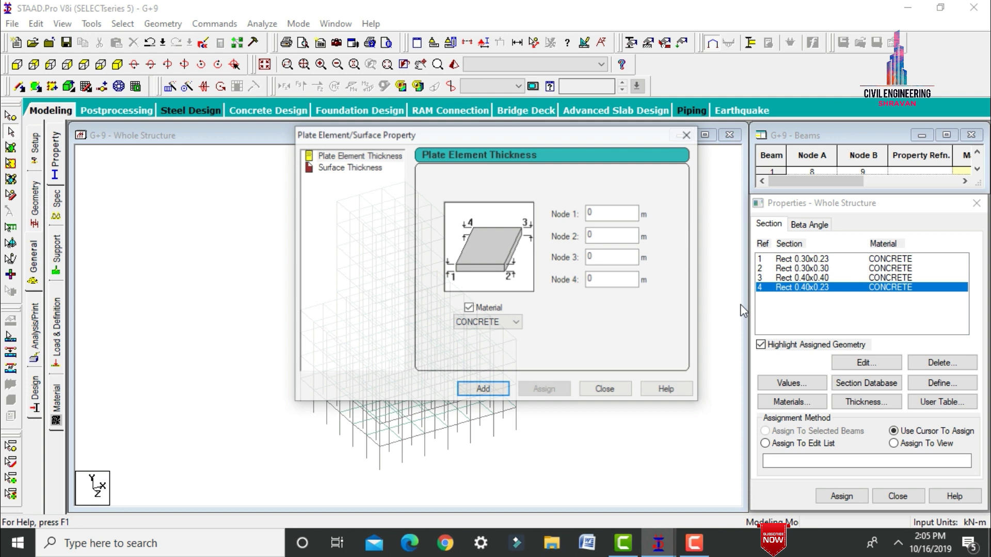
{"action": "left_click", "coordinate": [604, 213]}
{"action": "type", "text": "15"}
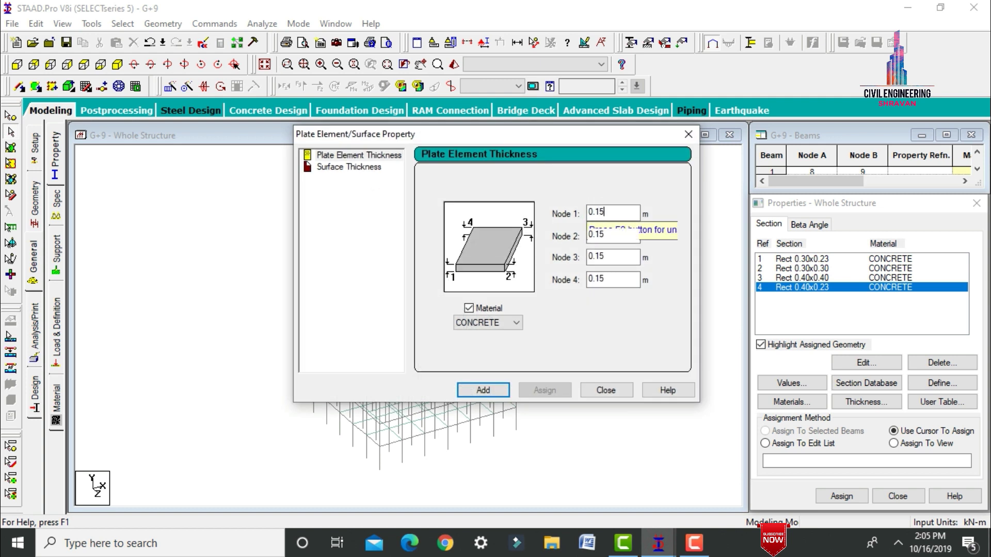
{"action": "type", "text": "0"}
{"action": "key", "text": "Return"}
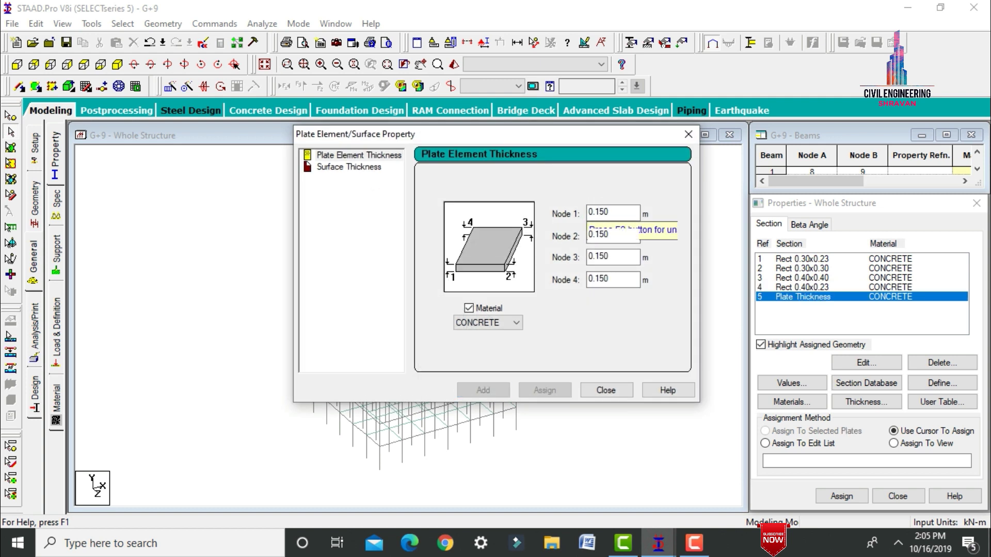
Step: Add a second concrete plate thickness of 0.120 m at all four nodes and finish defining thicknesses
{"action": "key", "text": "BackSpace"}
{"action": "key", "text": "BackSpace"}
{"action": "type", "text": "20"}
{"action": "key", "text": "Return"}
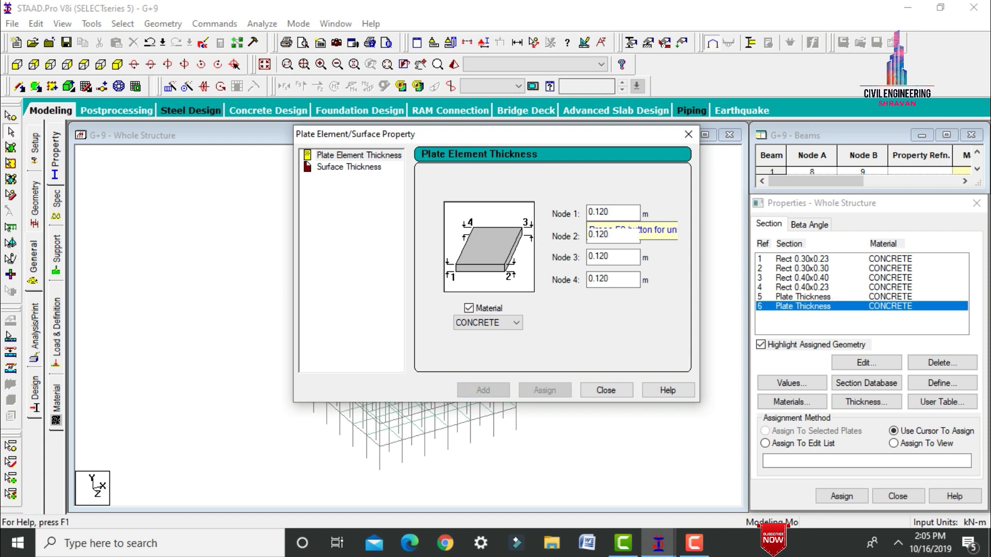
{"action": "left_click", "coordinate": [688, 135]}
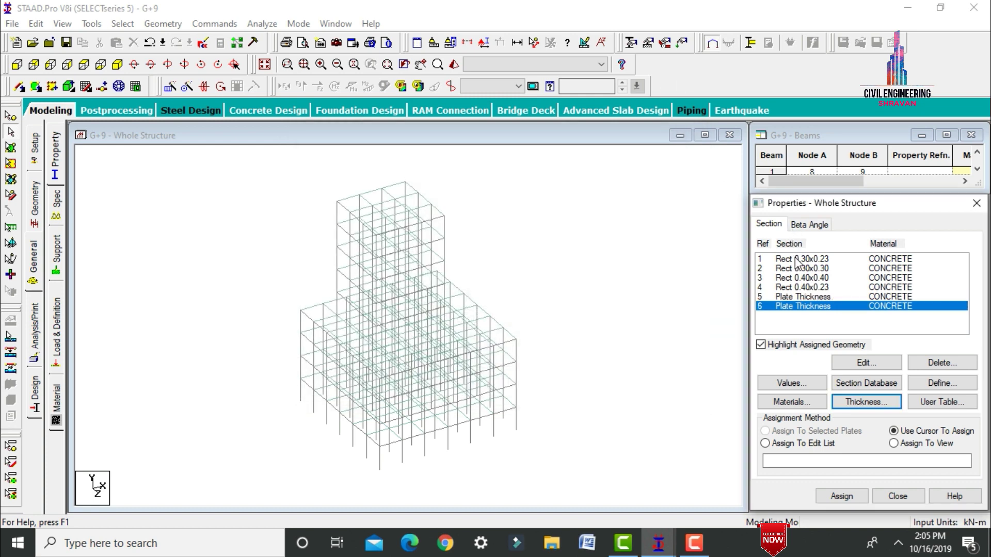
Step: Check the node thickness values of the last plate thickness property without changing them
{"action": "left_click", "coordinate": [813, 310]}
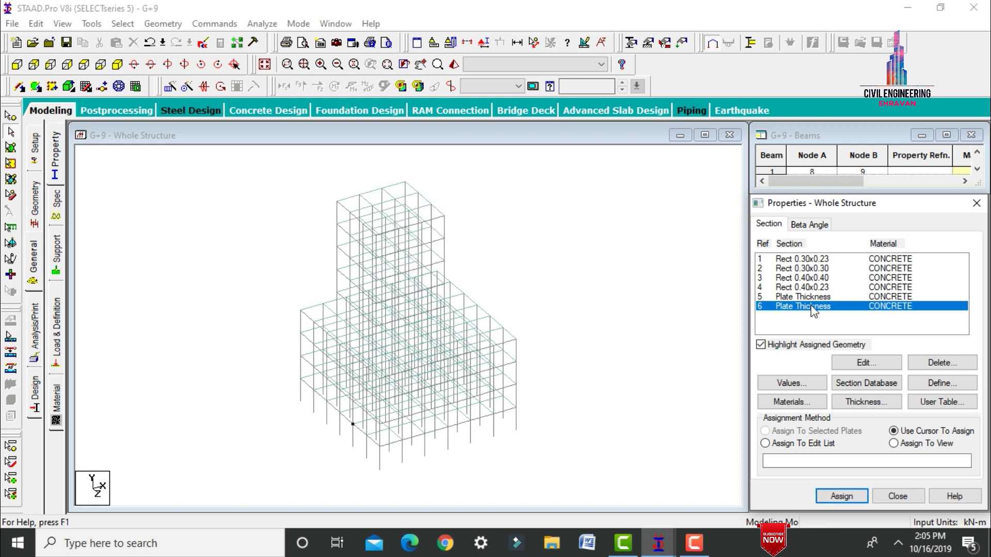
{"action": "left_click", "coordinate": [862, 362]}
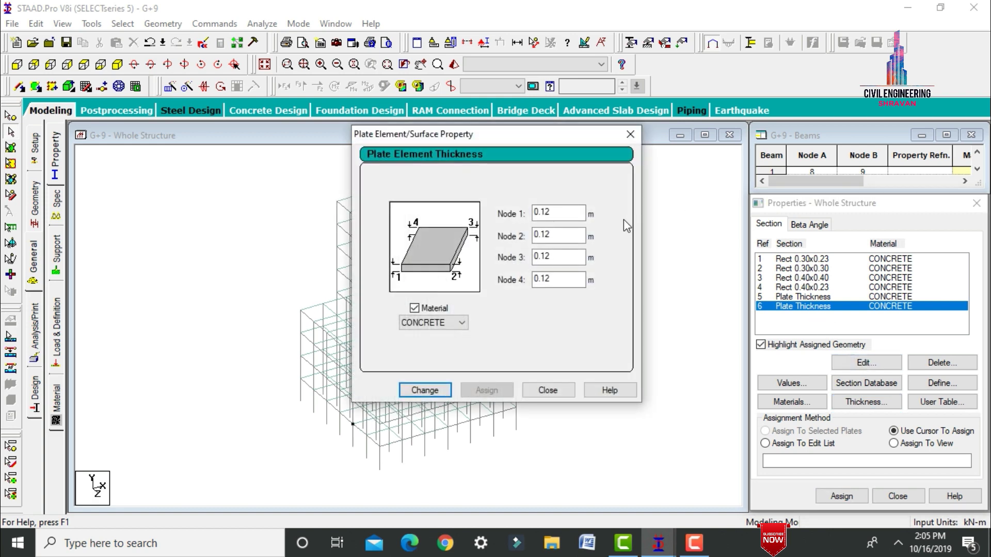
{"action": "left_click", "coordinate": [630, 135]}
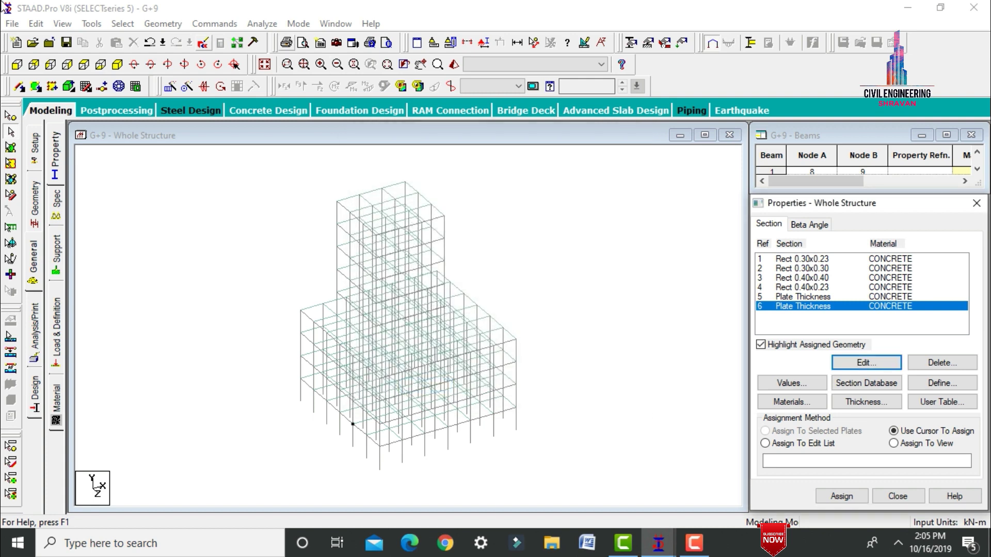
Step: Assign the 0.120 m plate thickness to the slab plates of the upper five floors of the narrow tower
{"action": "left_click", "coordinate": [17, 64]}
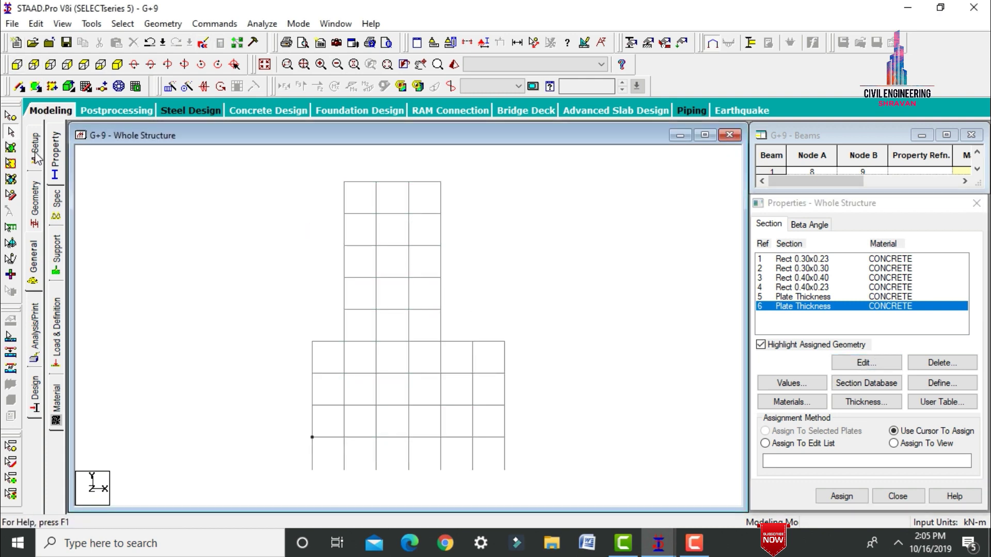
{"action": "left_click", "coordinate": [10, 147]}
{"action": "left_click_drag", "start_coordinate": [312, 168], "coordinate": [539, 331]}
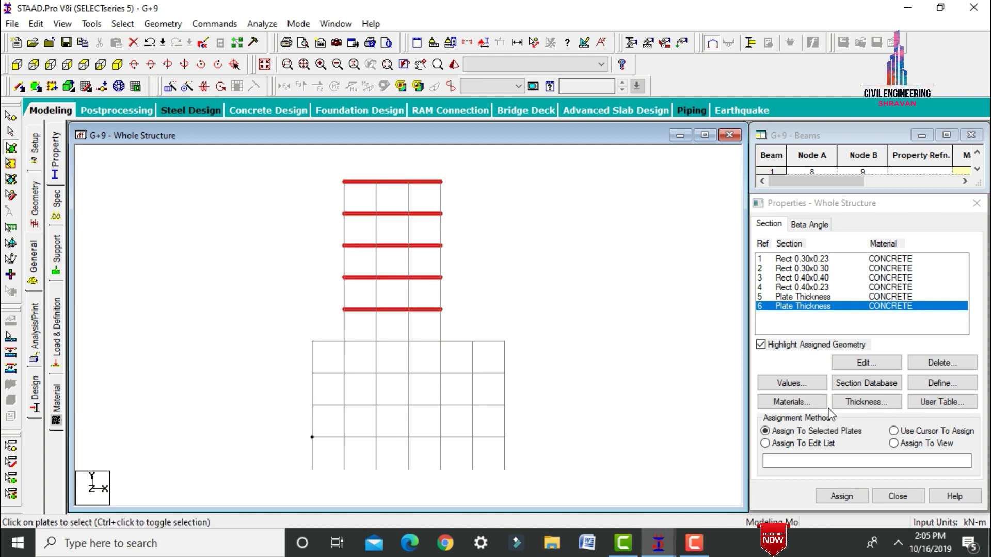
{"action": "left_click", "coordinate": [841, 495]}
{"action": "left_click", "coordinate": [888, 392]}
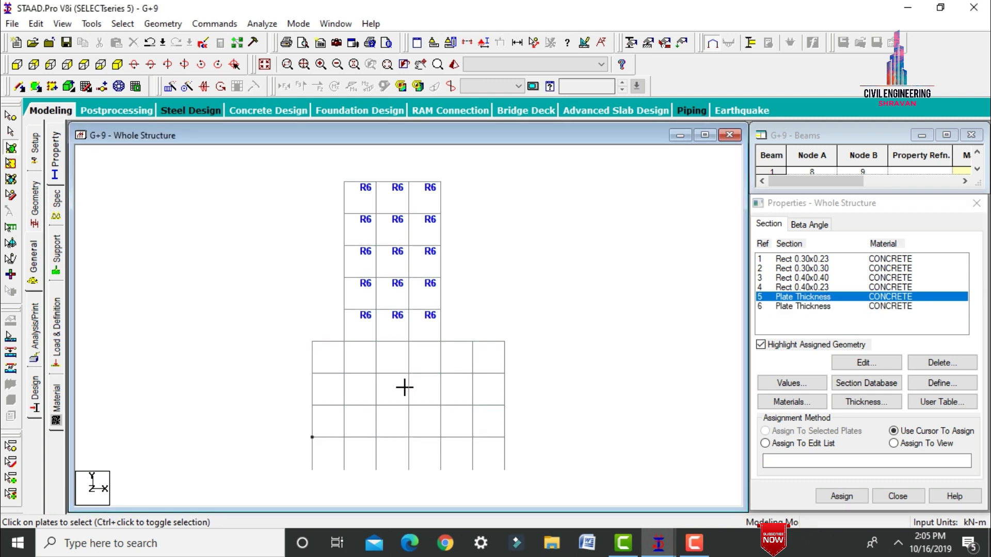
Step: Assign the 0.150 m plate thickness to the slab plates of the lower four floors
{"action": "left_click_drag", "start_coordinate": [272, 332], "coordinate": [548, 470]}
{"action": "left_click", "coordinate": [841, 496]}
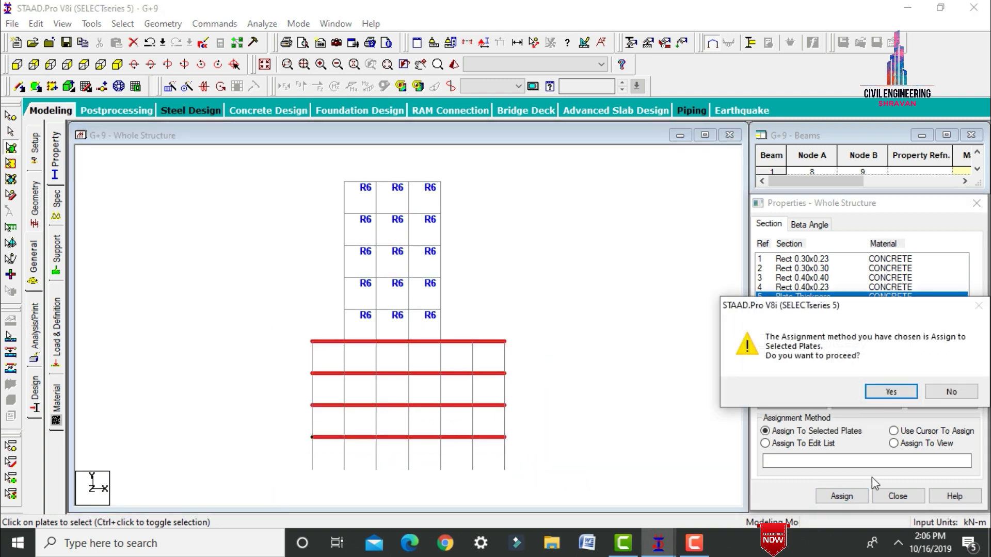
{"action": "left_click", "coordinate": [888, 392]}
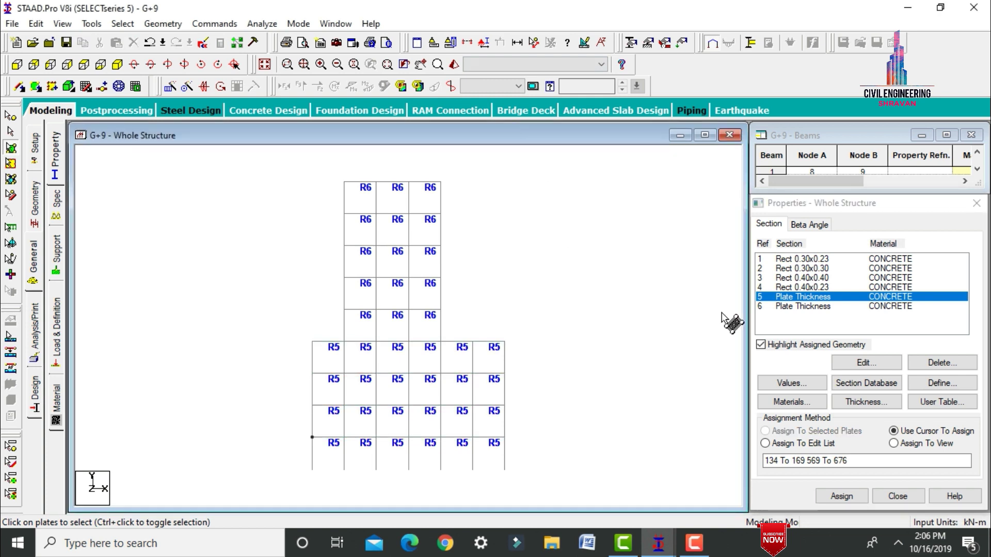
Step: Assign the Rect 0.40x0.23 section to all floor beams of the lower four floors
{"action": "left_click", "coordinate": [802, 279]}
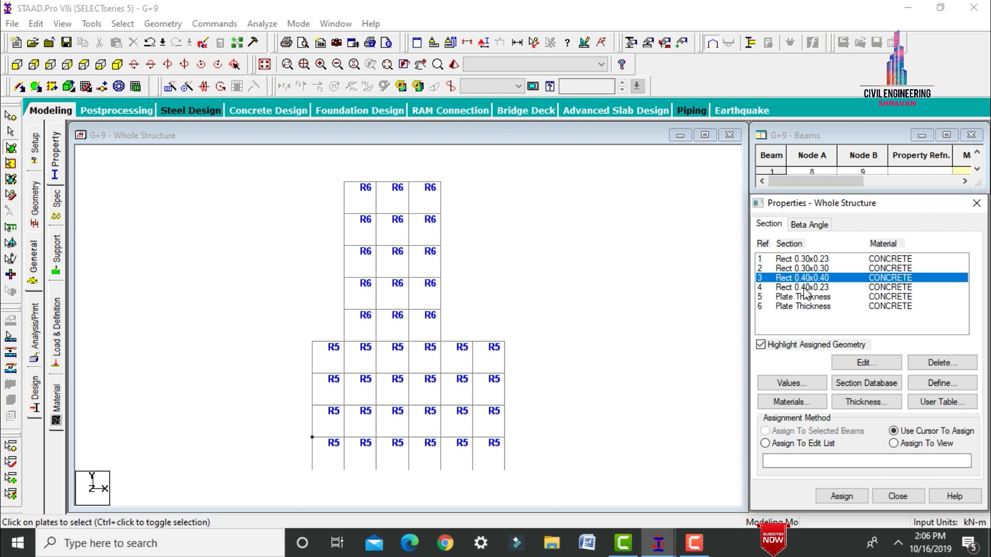
{"action": "left_click", "coordinate": [807, 288]}
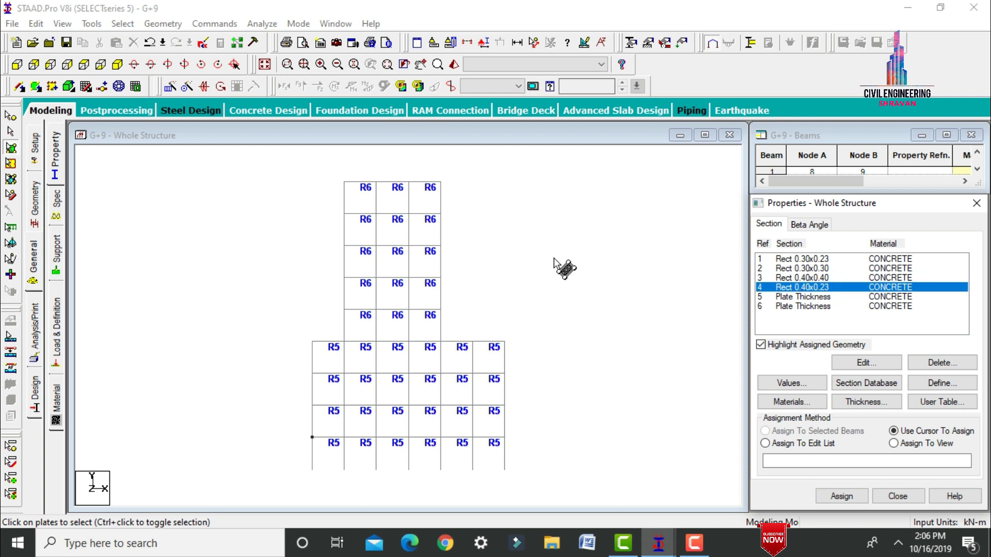
{"action": "key", "text": "Escape"}
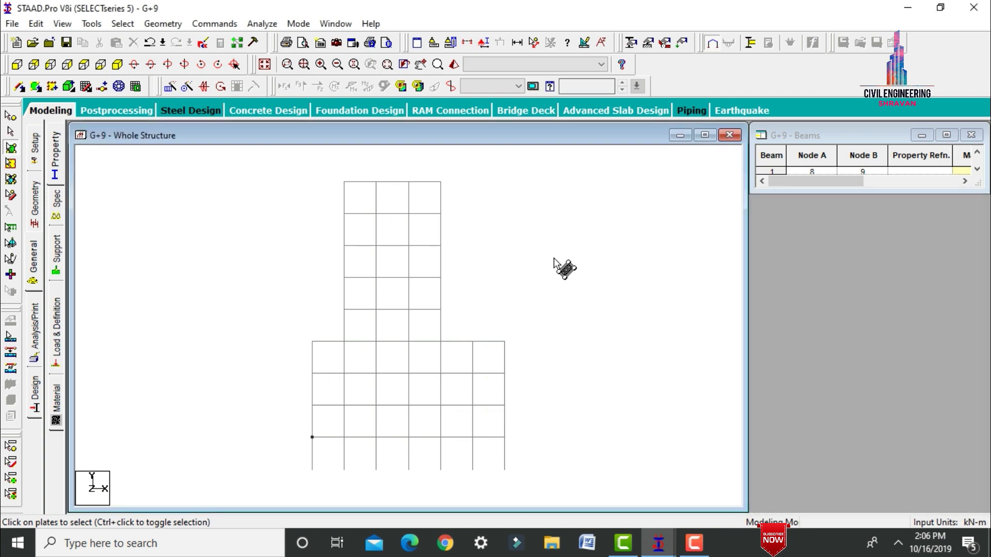
{"action": "left_click", "coordinate": [35, 265]}
{"action": "left_click", "coordinate": [808, 287]}
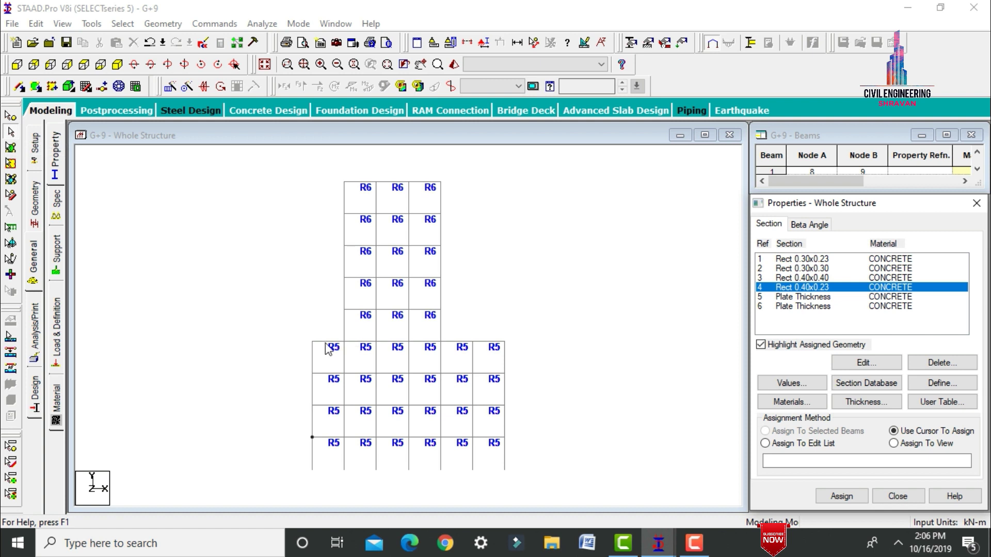
{"action": "left_click_drag", "start_coordinate": [304, 344], "coordinate": [531, 346]}
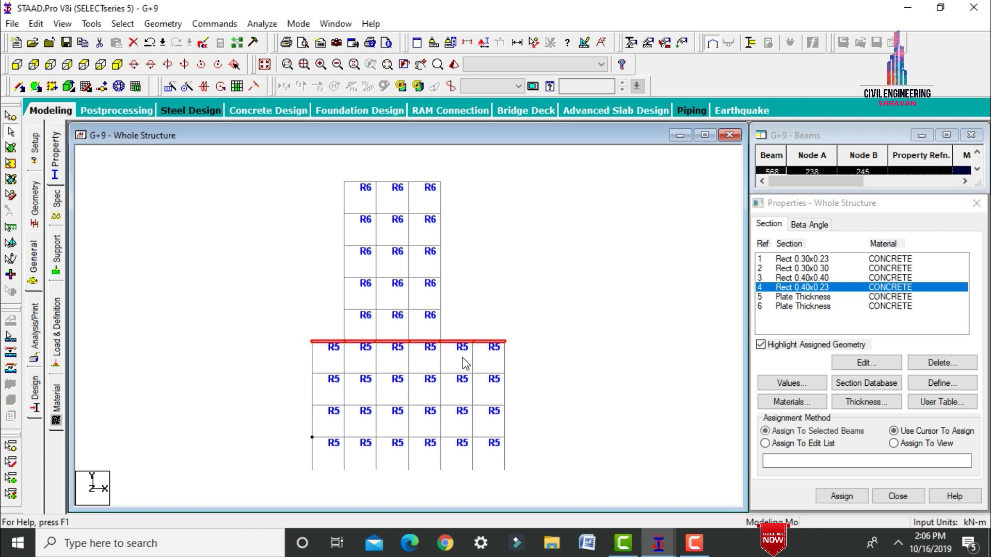
{"action": "left_click_drag", "start_coordinate": [303, 368], "coordinate": [533, 378], "text": "ctrl"}
{"action": "left_click_drag", "start_coordinate": [299, 406], "coordinate": [533, 442], "text": "ctrl"}
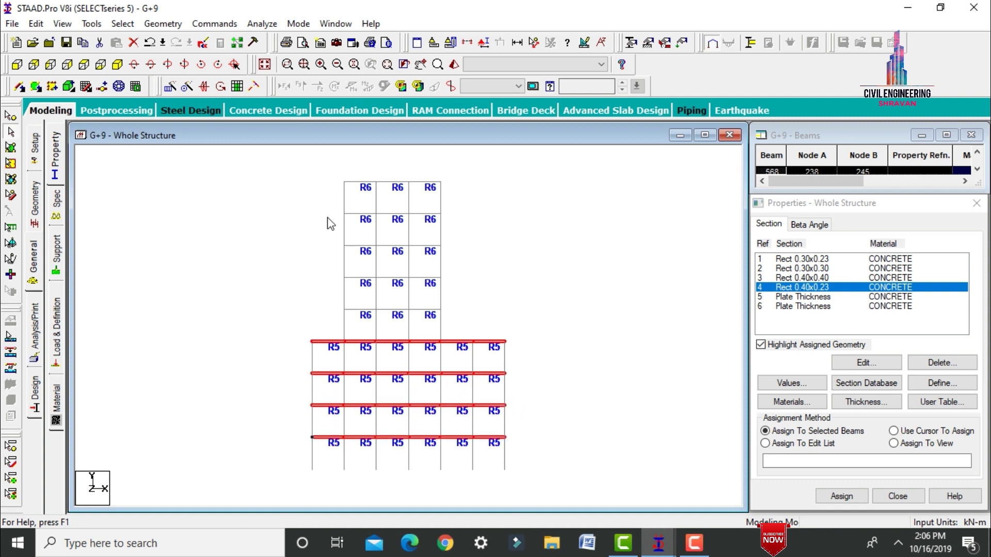
{"action": "left_click", "coordinate": [121, 64]}
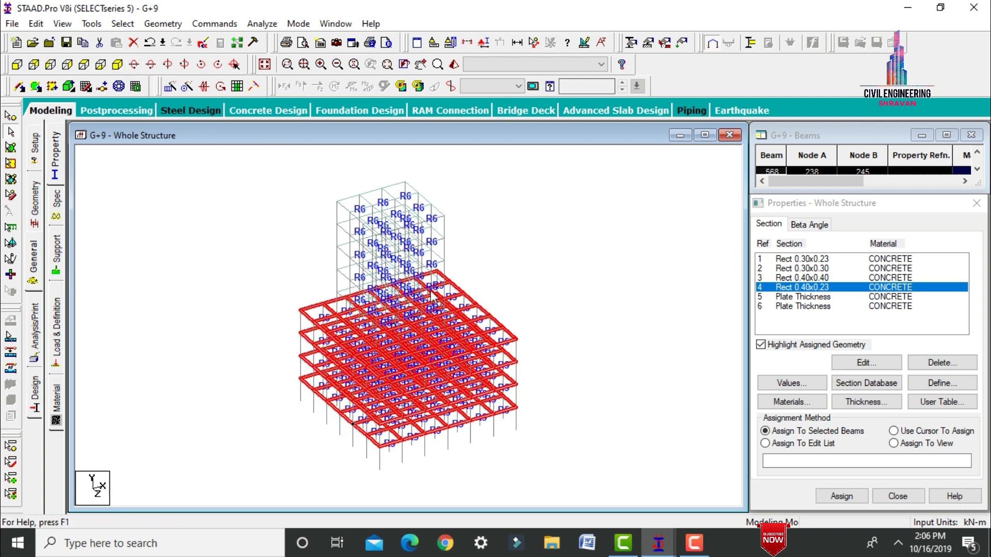
{"action": "left_click", "coordinate": [835, 496]}
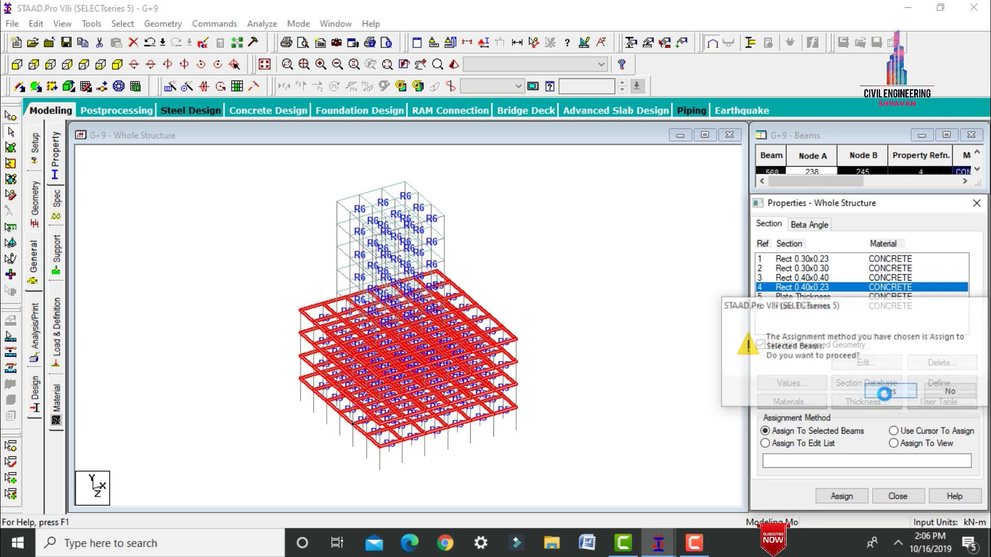
{"action": "left_click", "coordinate": [889, 392]}
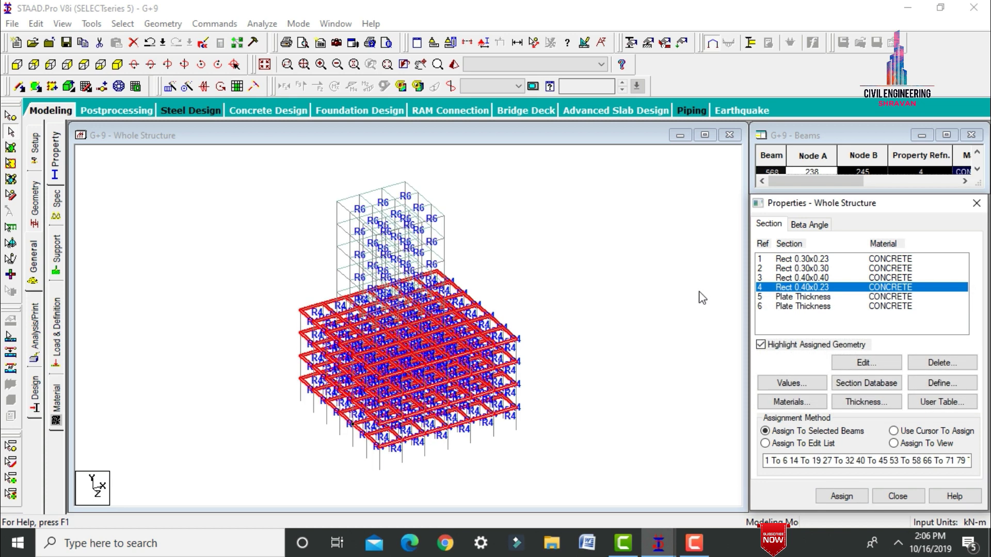
Step: Assign the Rect 0.30x0.23 section to all floor beams of the upper five floors
{"action": "left_click", "coordinate": [17, 65]}
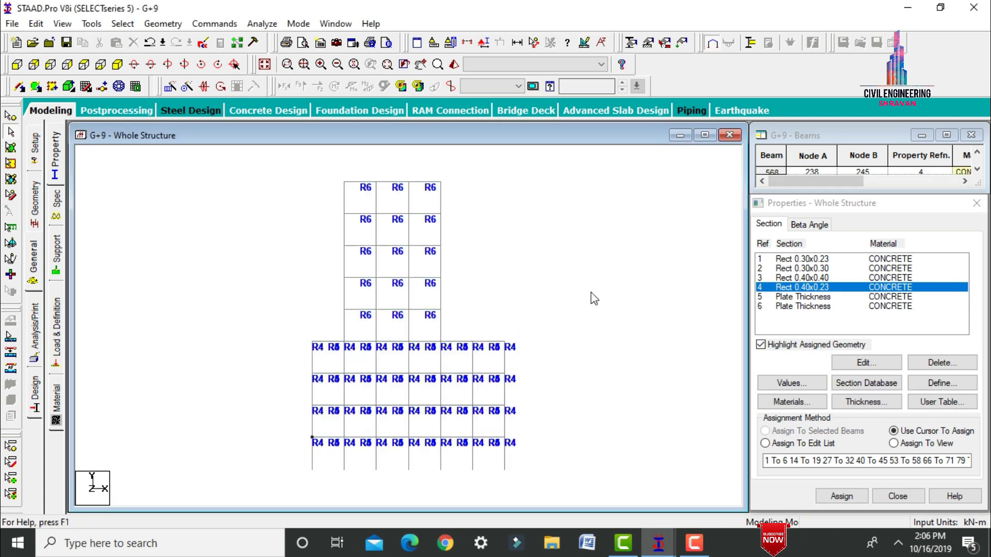
{"action": "left_click", "coordinate": [814, 259]}
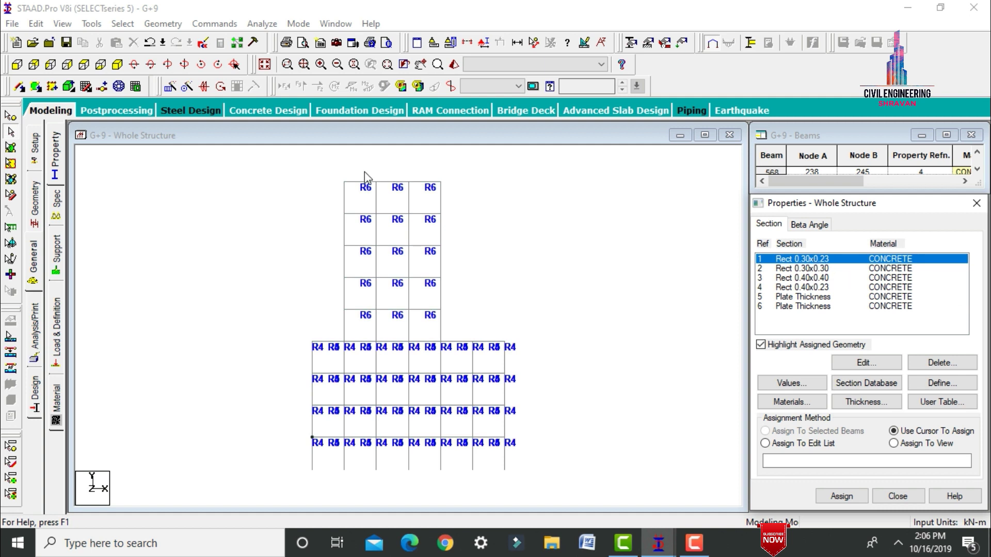
{"action": "left_click_drag", "start_coordinate": [325, 169], "coordinate": [482, 195]}
{"action": "left_click_drag", "start_coordinate": [327, 207], "coordinate": [476, 220], "text": "ctrl"}
{"action": "left_click_drag", "start_coordinate": [323, 240], "coordinate": [466, 256], "text": "ctrl"}
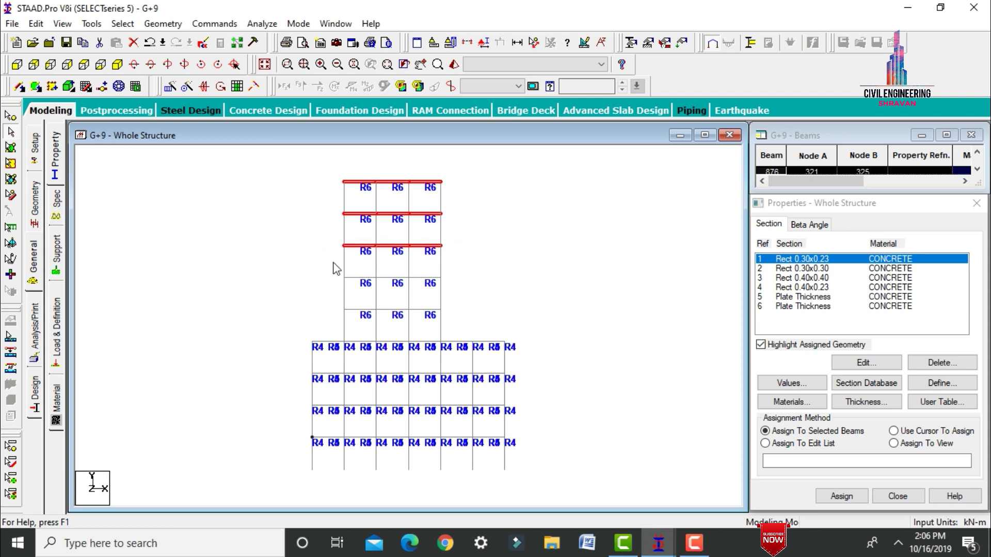
{"action": "left_click_drag", "start_coordinate": [336, 268], "coordinate": [459, 287], "text": "ctrl"}
{"action": "left_click_drag", "start_coordinate": [340, 300], "coordinate": [468, 317], "text": "ctrl"}
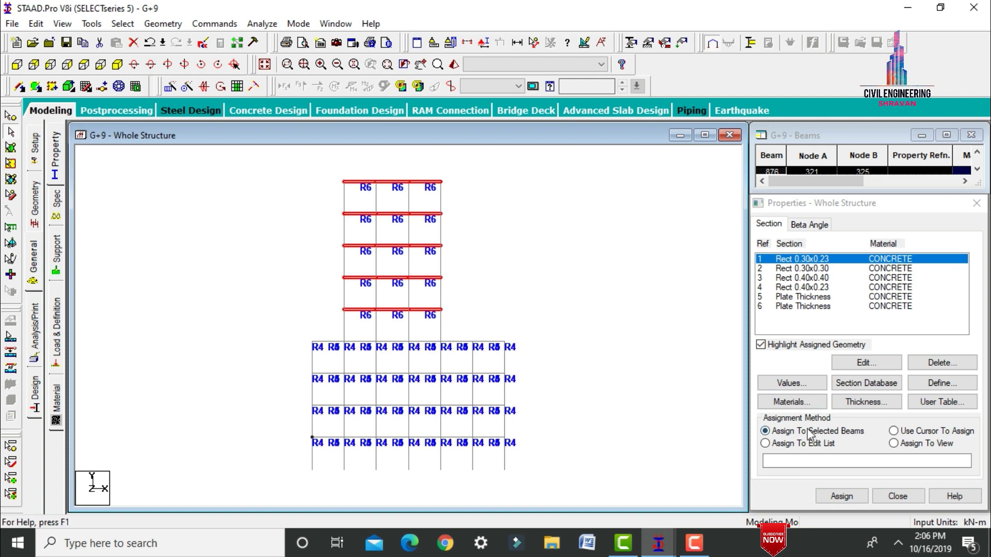
{"action": "left_click", "coordinate": [841, 494]}
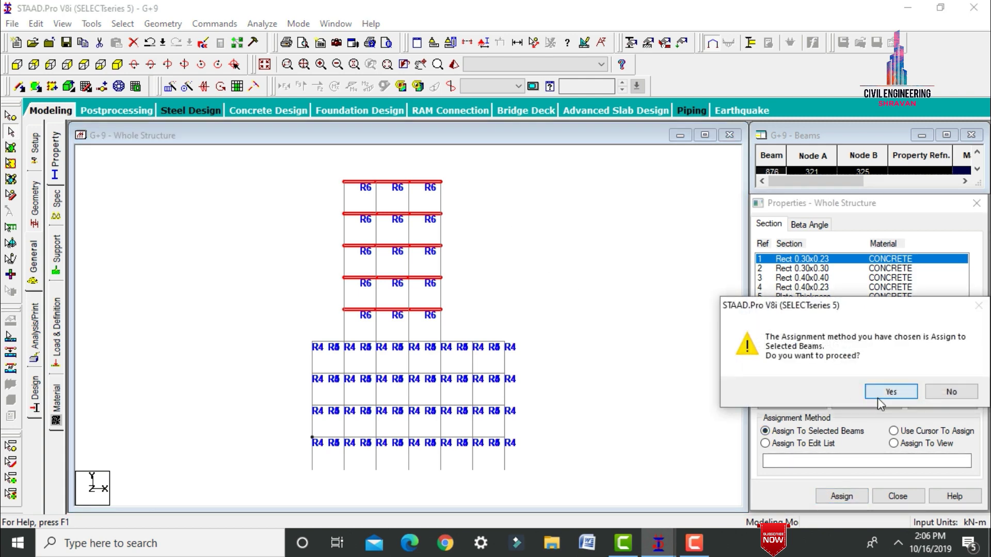
{"action": "left_click", "coordinate": [878, 396]}
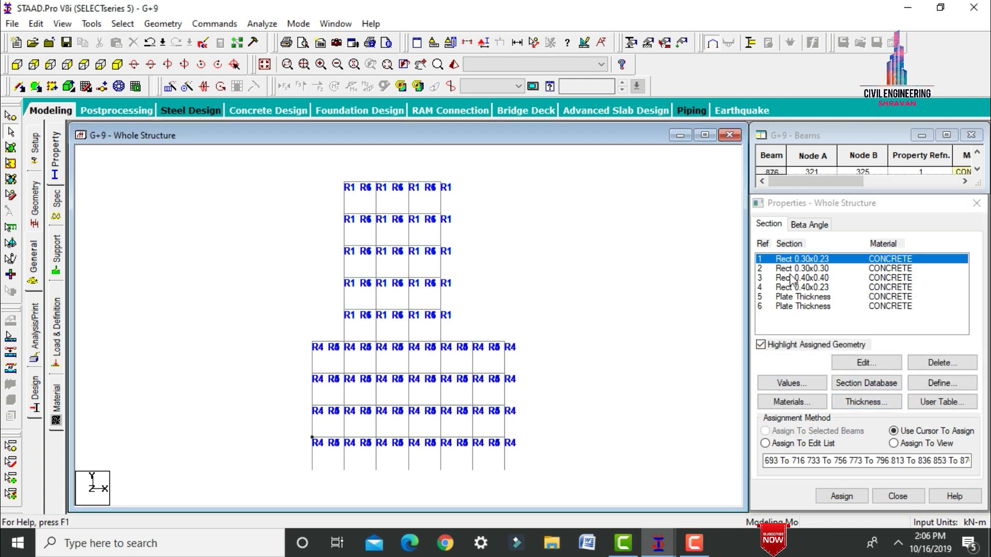
Step: Isolate the wide lower part of the building with a Window / Rubber Band view section and show it isometrically
{"action": "left_click", "coordinate": [813, 268]}
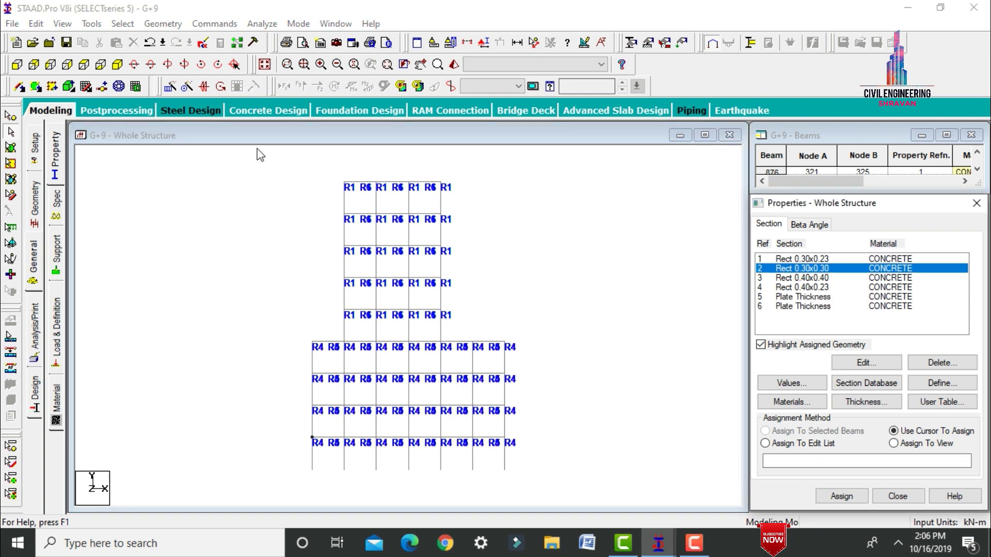
{"action": "left_click", "coordinate": [810, 279]}
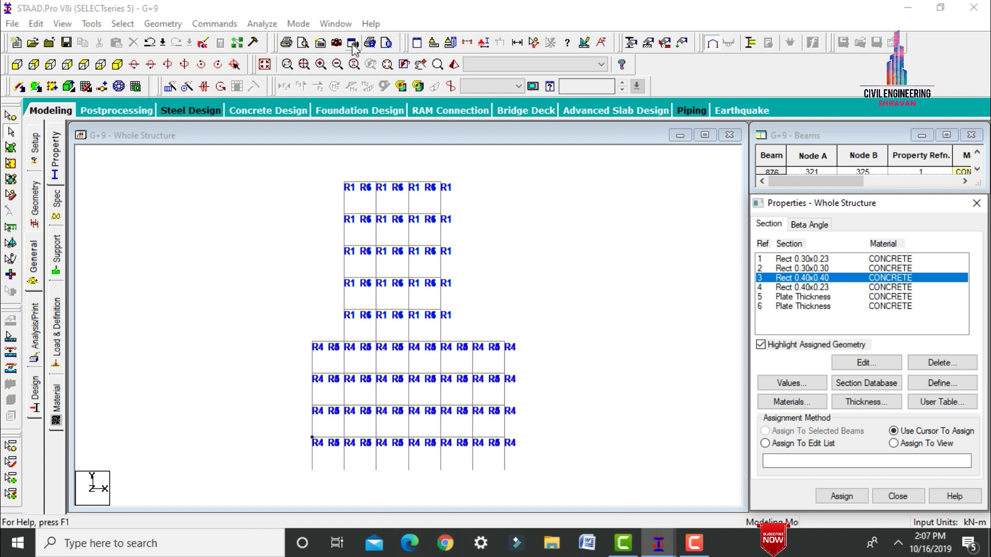
{"action": "left_click", "coordinate": [468, 44]}
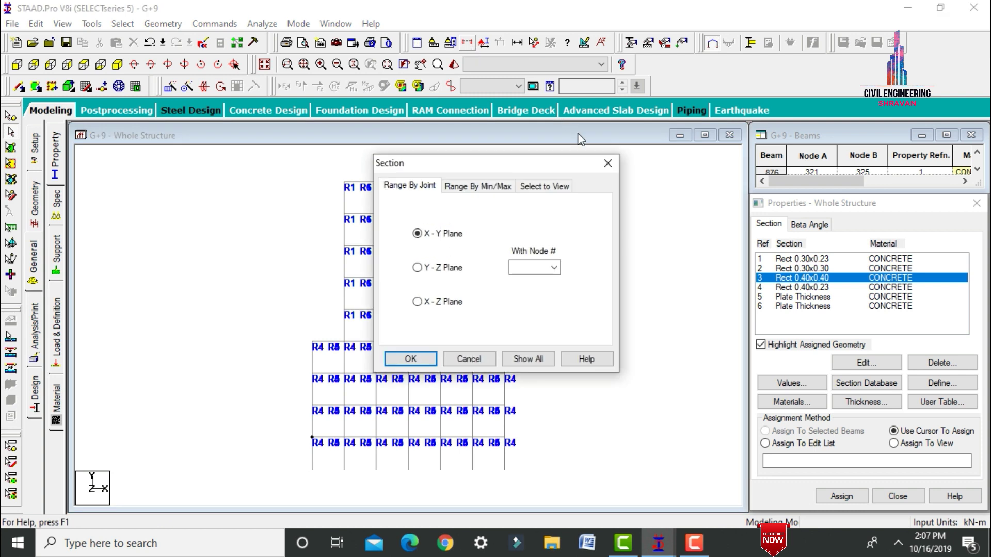
{"action": "left_click", "coordinate": [543, 187]}
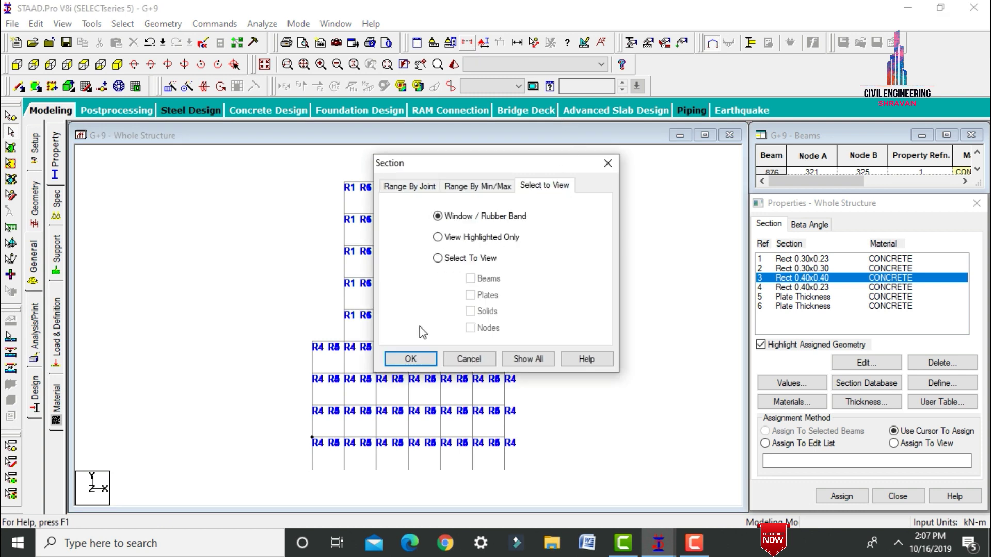
{"action": "left_click", "coordinate": [411, 359]}
{"action": "left_click_drag", "start_coordinate": [284, 332], "coordinate": [555, 471]}
{"action": "left_click", "coordinate": [117, 65]}
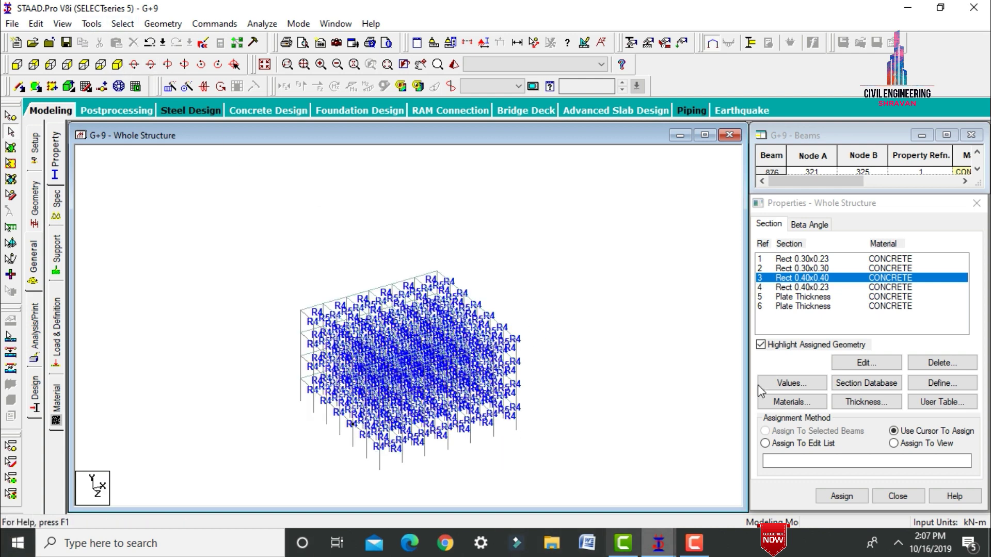
Step: Select the vertical members of the isolated lower storeys and assign them the Rect 0.40x0.40 section
{"action": "left_click", "coordinate": [121, 23]}
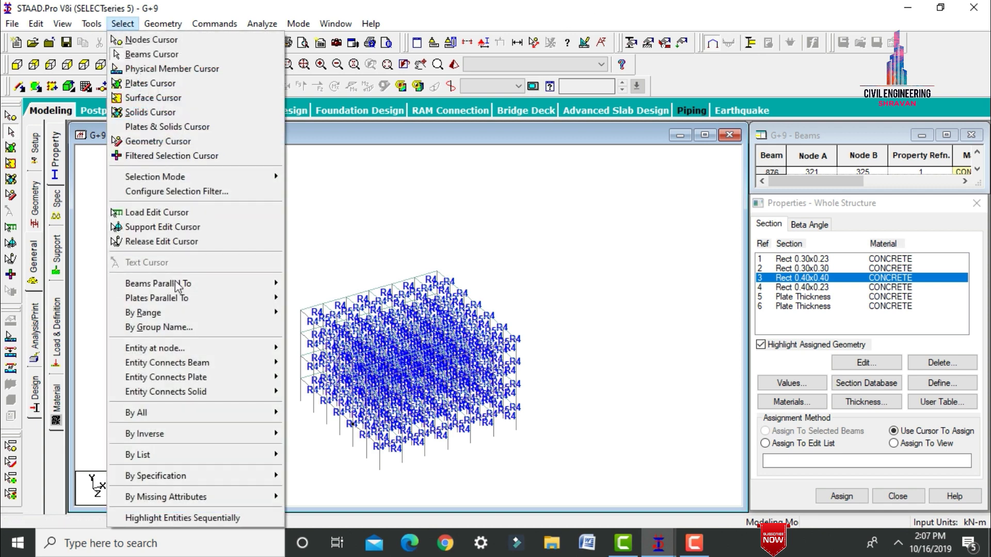
{"action": "mouse_move", "coordinate": [242, 283]}
{"action": "left_click", "coordinate": [304, 300]}
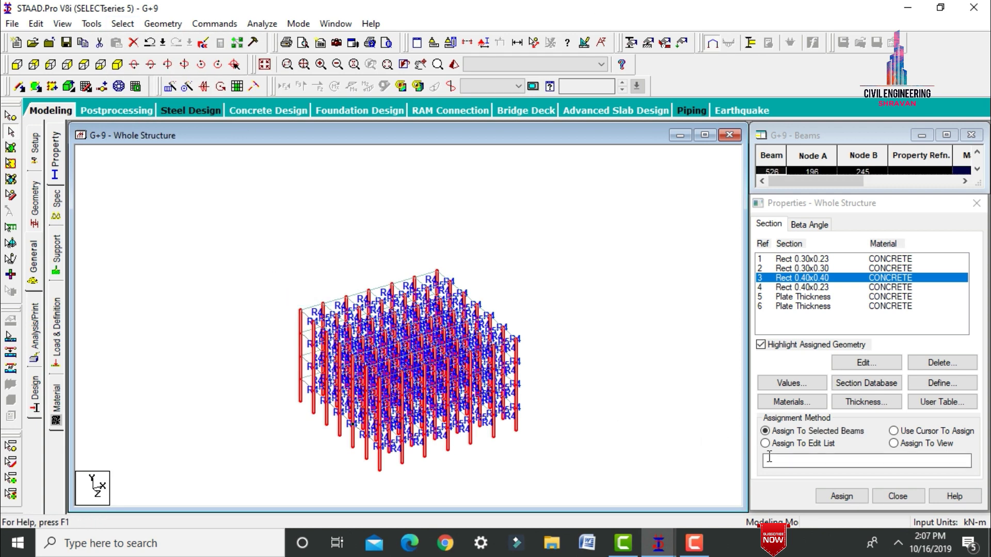
{"action": "left_click", "coordinate": [839, 496]}
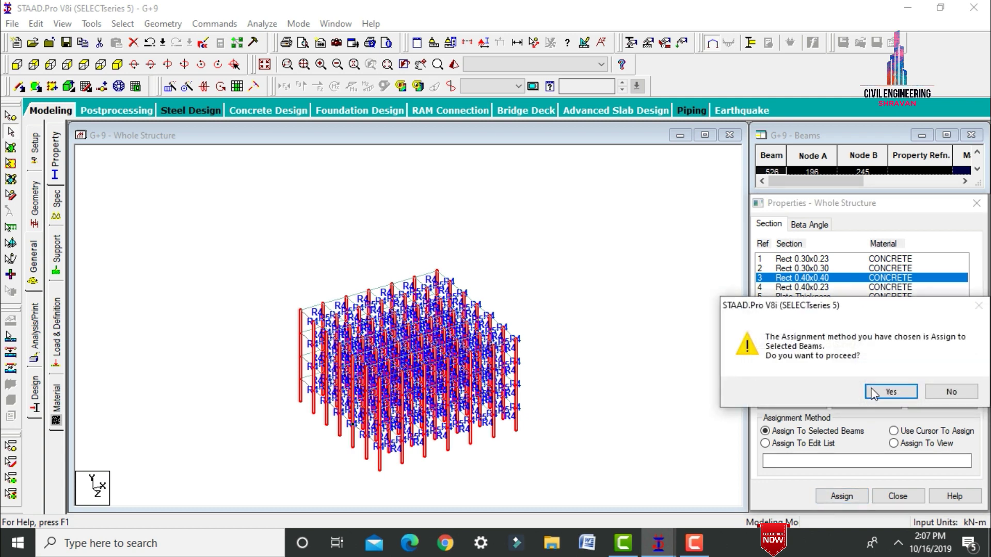
{"action": "left_click", "coordinate": [883, 391]}
{"action": "left_click", "coordinate": [580, 295]}
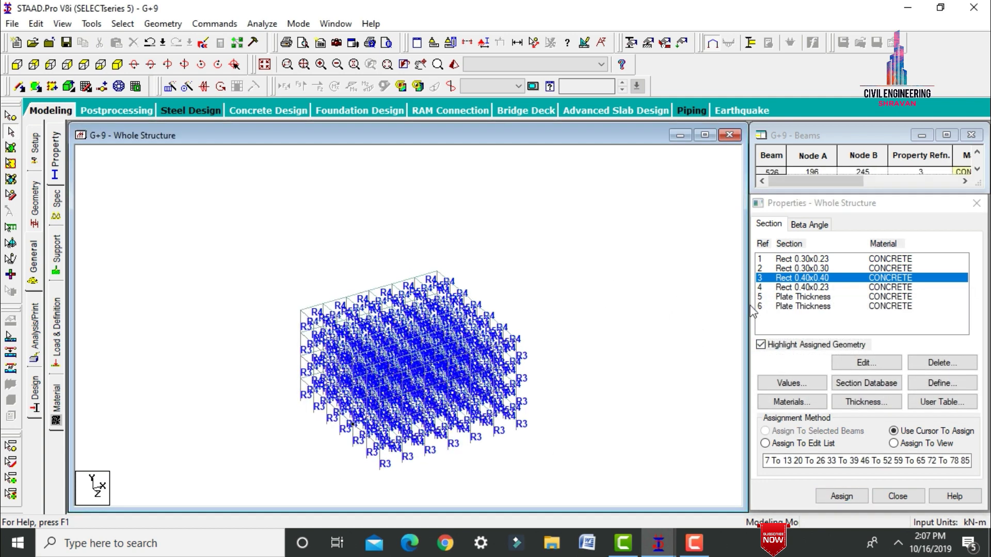
Step: Show the whole structure again and assign the Rect 0.30x0.30 section to all members selected by missing property
{"action": "left_click", "coordinate": [810, 269]}
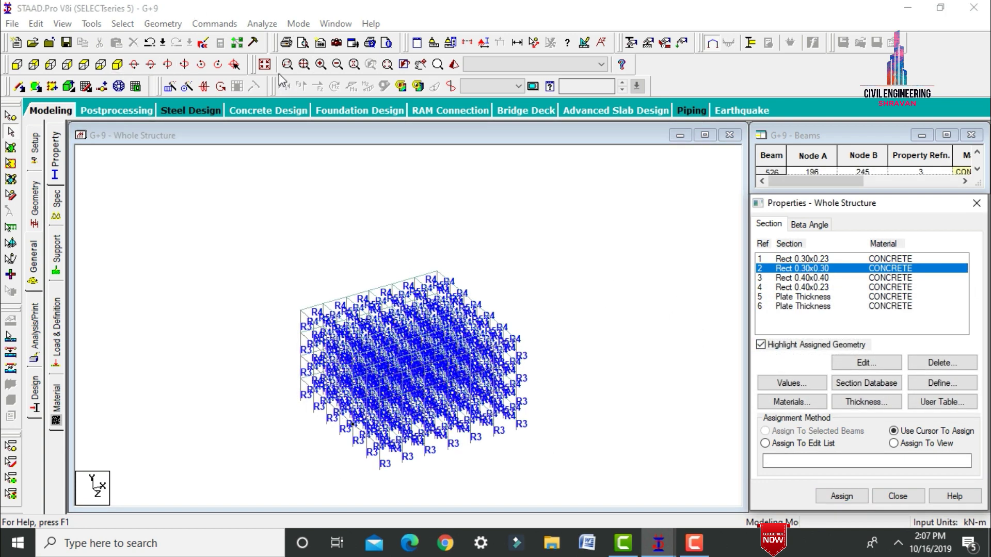
{"action": "left_click", "coordinate": [264, 64]}
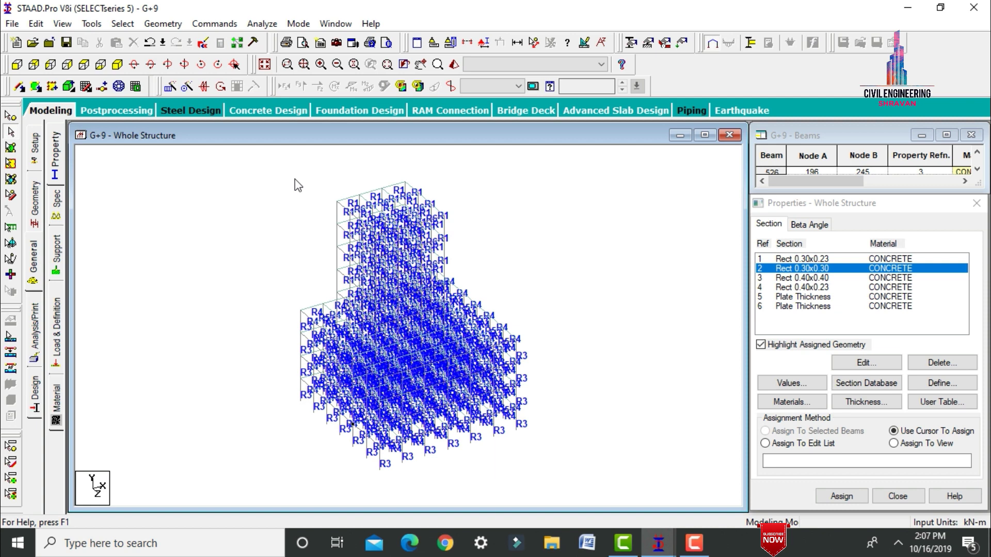
{"action": "left_click", "coordinate": [124, 23]}
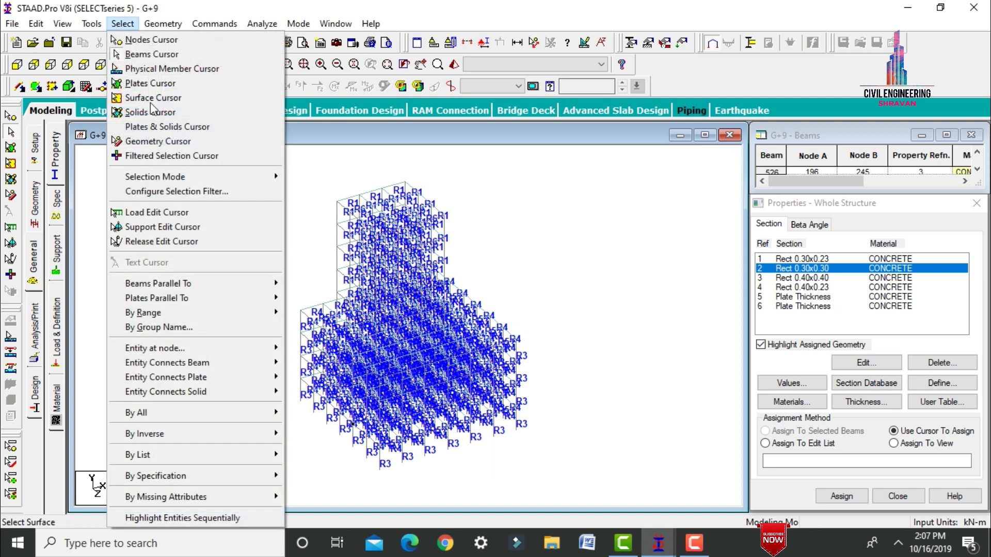
{"action": "mouse_move", "coordinate": [199, 497]}
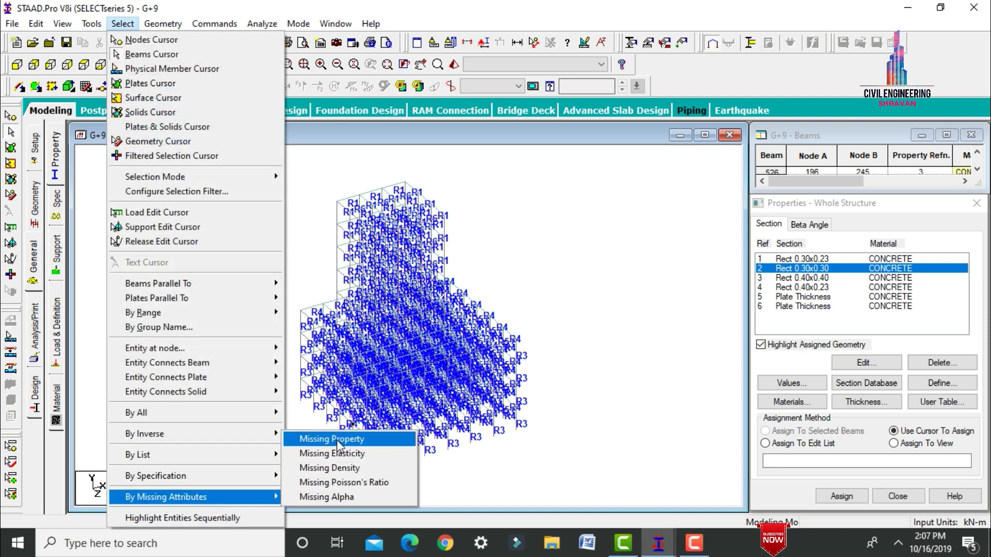
{"action": "left_click", "coordinate": [336, 440]}
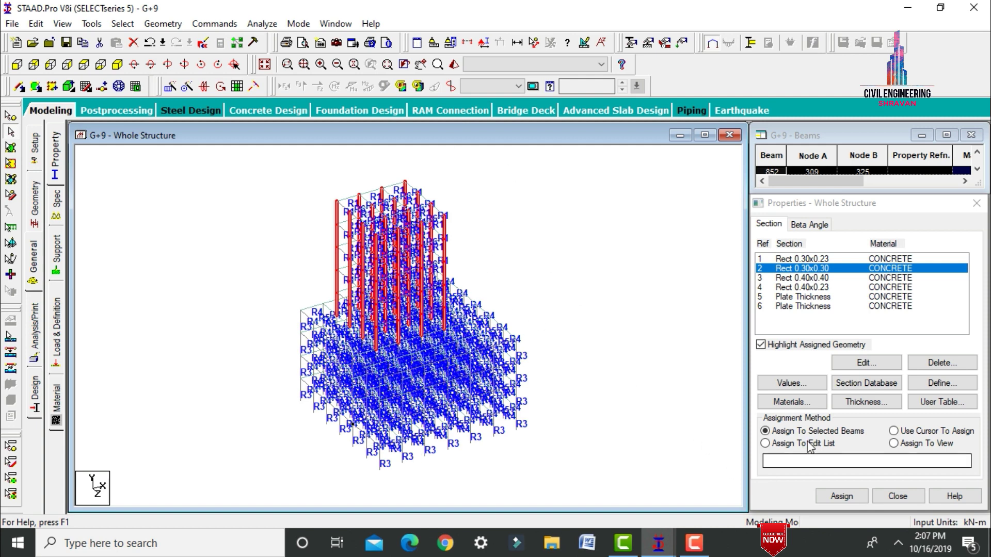
{"action": "left_click", "coordinate": [842, 496]}
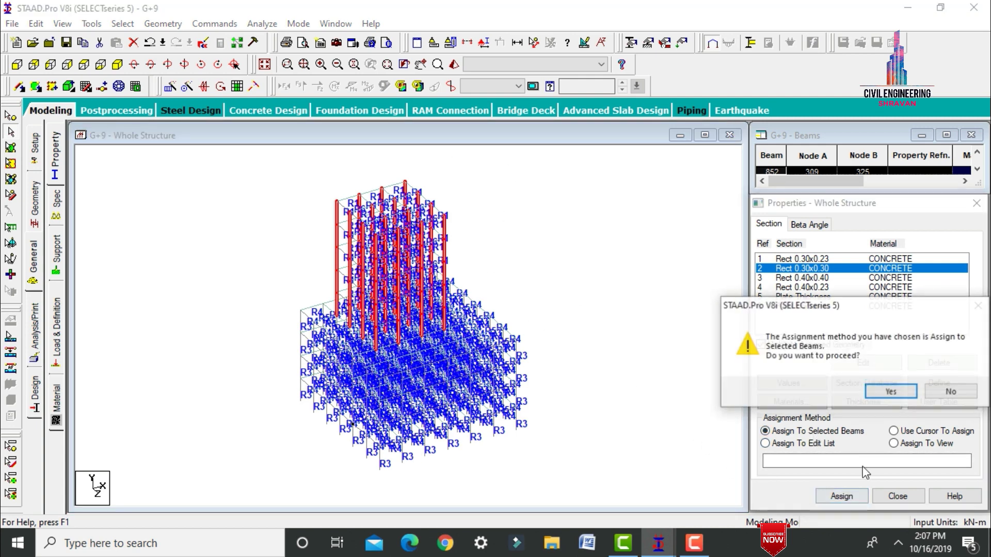
{"action": "left_click", "coordinate": [882, 395]}
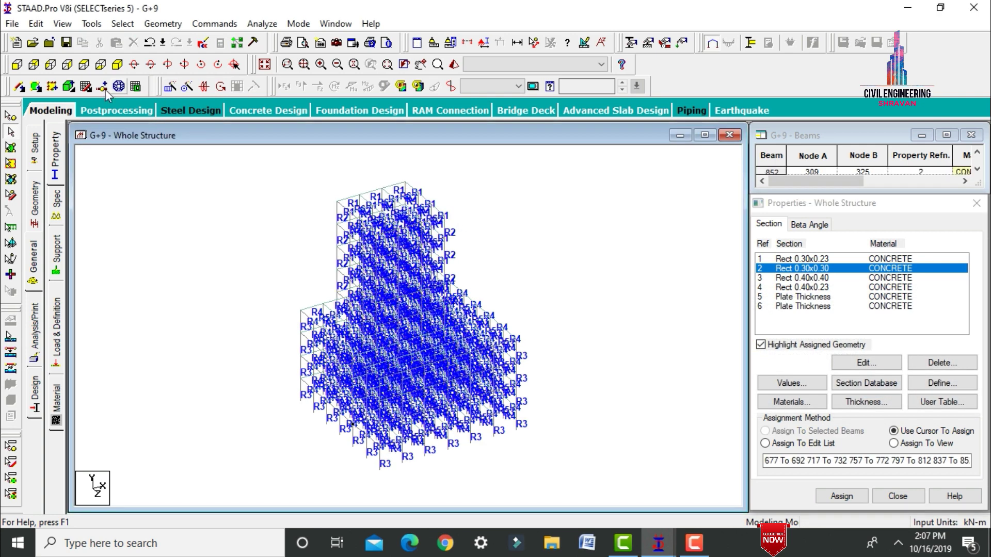
Step: Open an enlarged 3D rendered view of the building and examine its beams, columns and slabs from the front and several angles
{"action": "left_click", "coordinate": [72, 112]}
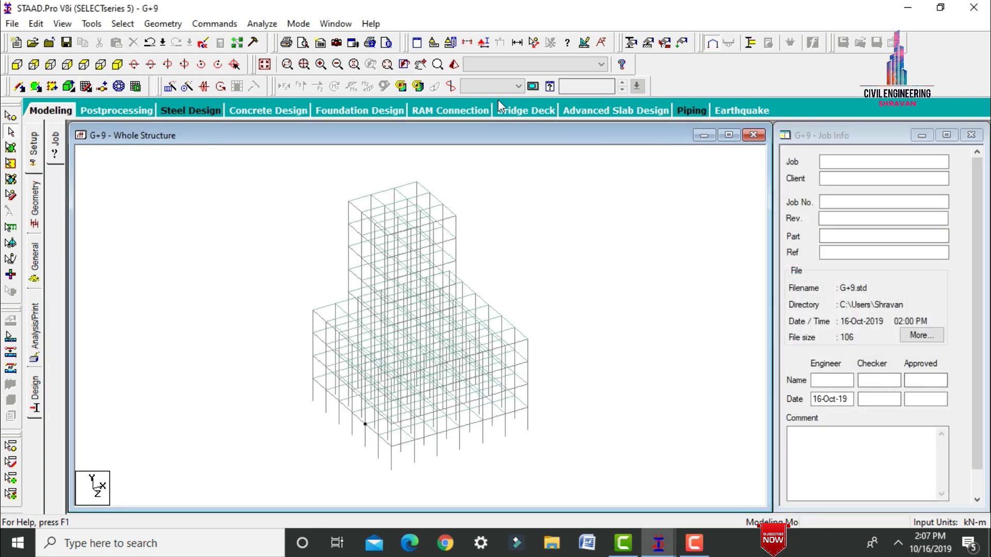
{"action": "left_click", "coordinate": [454, 64]}
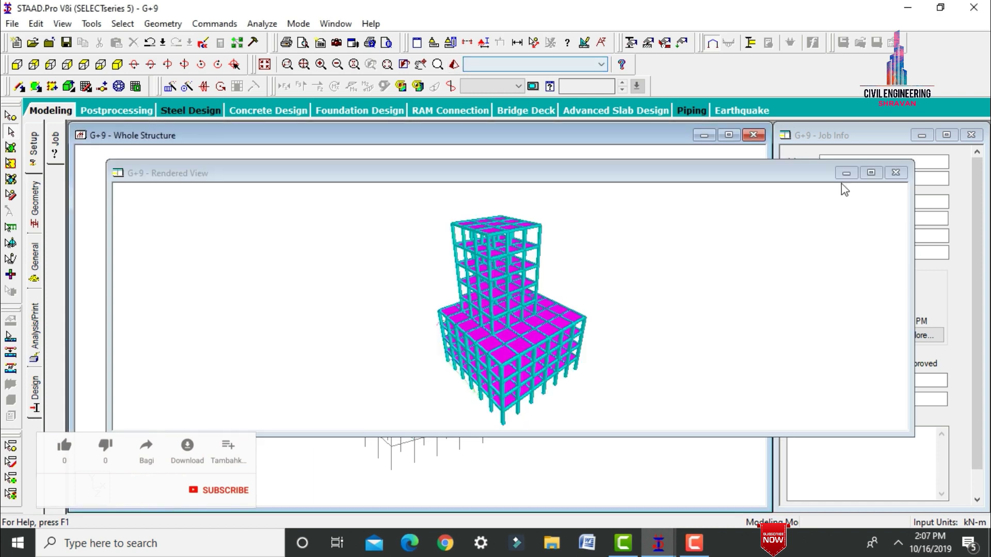
{"action": "left_click", "coordinate": [865, 173]}
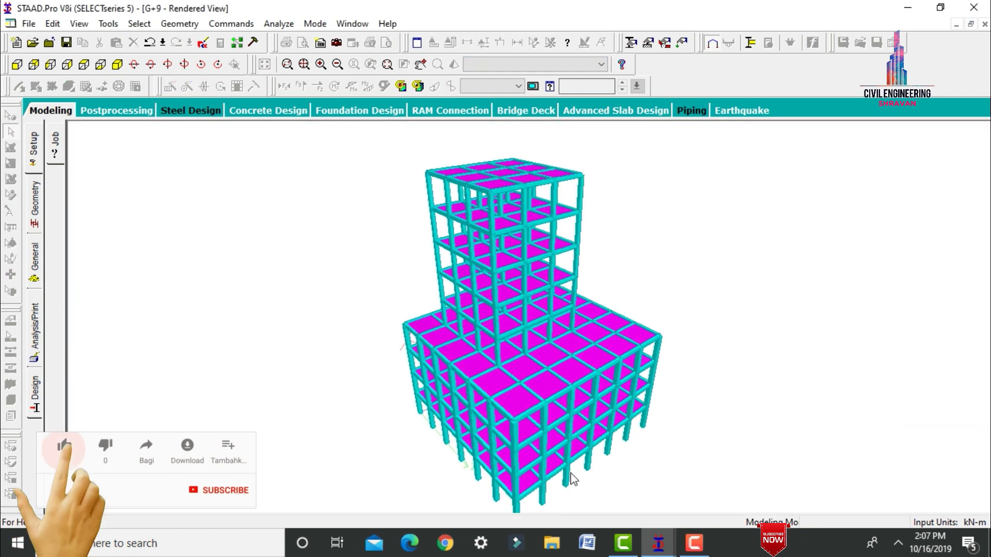
{"action": "left_click_drag", "start_coordinate": [606, 469], "coordinate": [549, 241]}
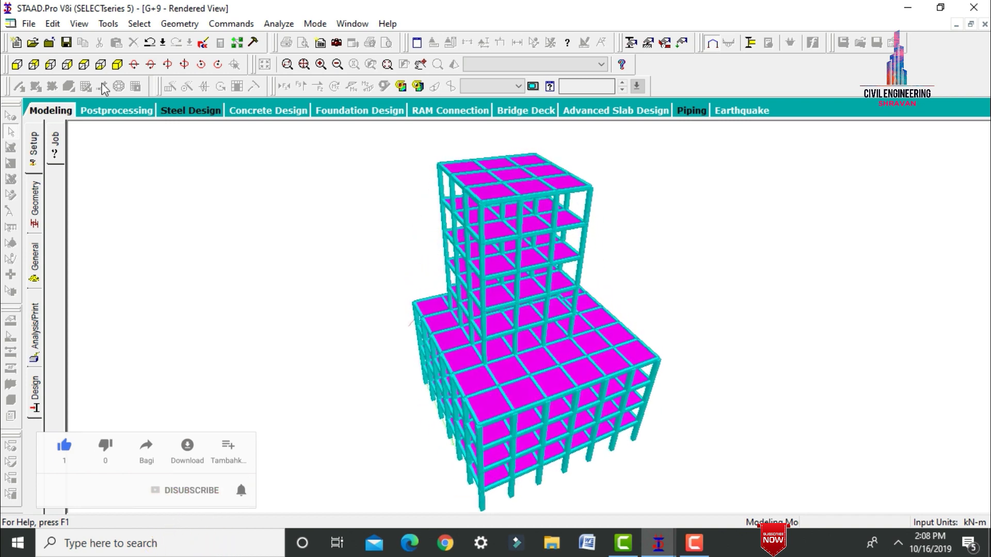
{"action": "left_click", "coordinate": [17, 65]}
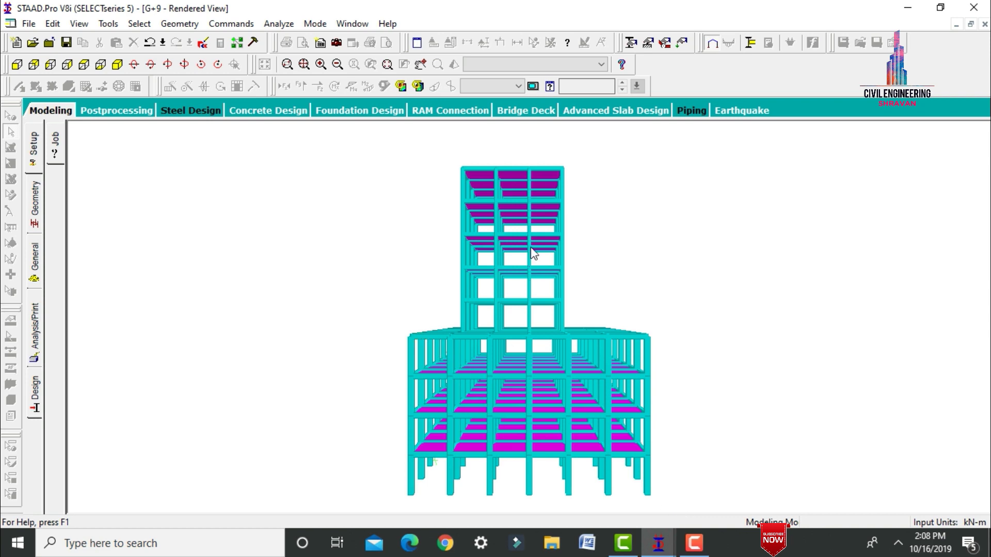
{"action": "left_click_drag", "start_coordinate": [469, 176], "coordinate": [348, 424]}
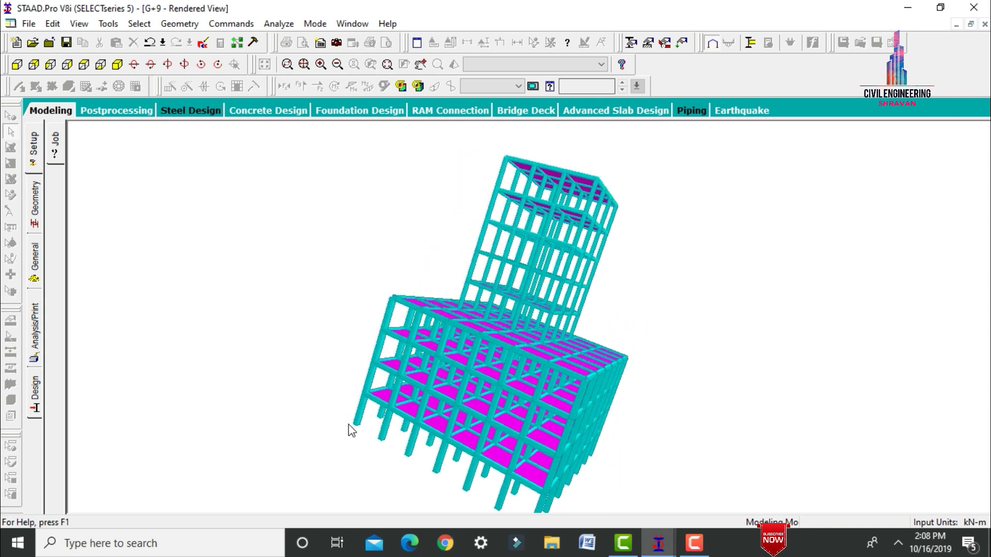
{"action": "left_click_drag", "start_coordinate": [639, 391], "coordinate": [593, 382]}
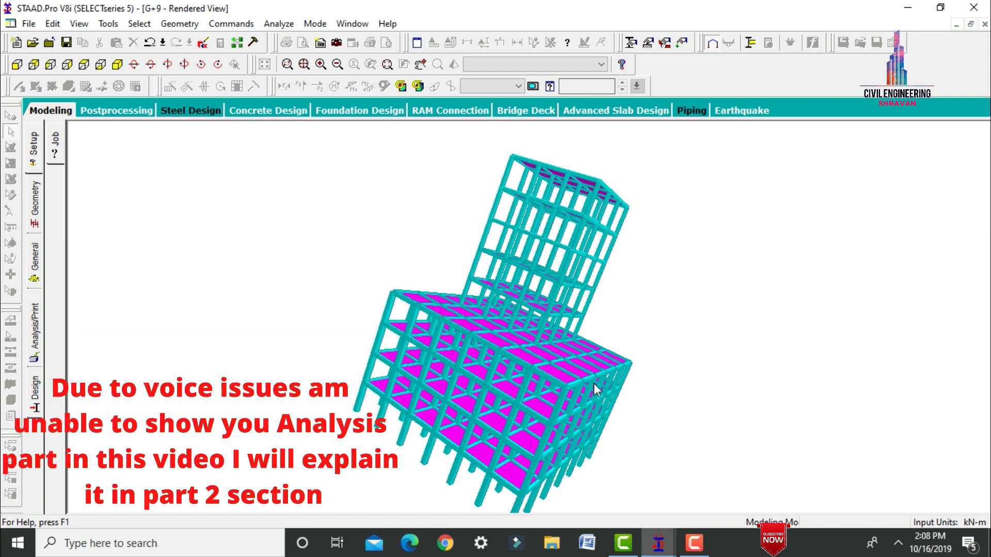
Step: Return to the structure model and create a Fixed support definition
{"action": "left_click", "coordinate": [49, 114]}
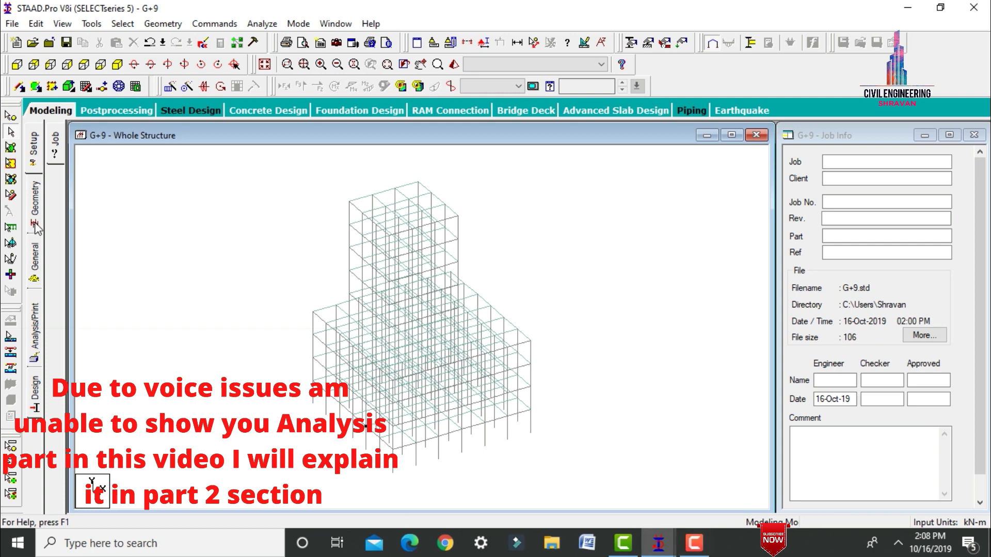
{"action": "left_click", "coordinate": [35, 264]}
{"action": "left_click", "coordinate": [59, 270]}
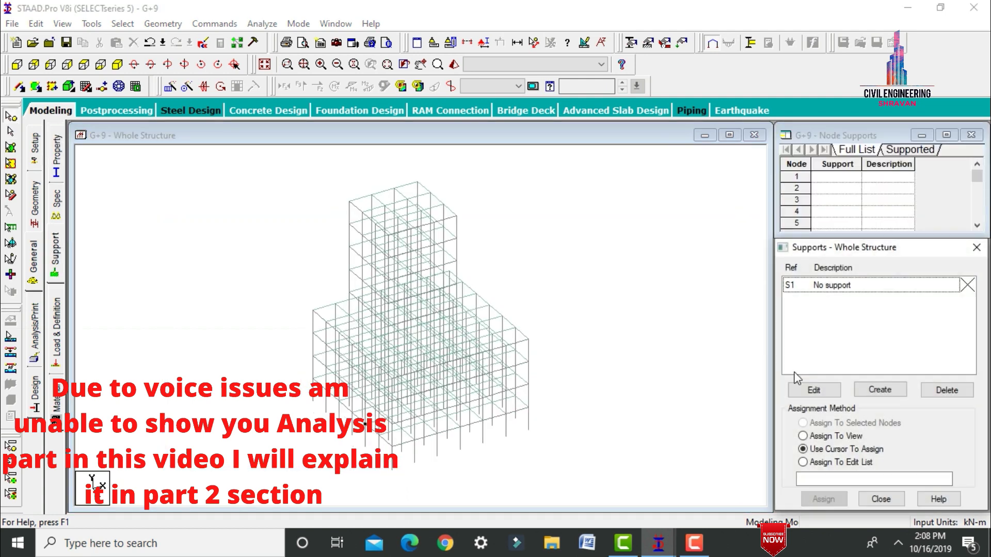
{"action": "left_click", "coordinate": [869, 393]}
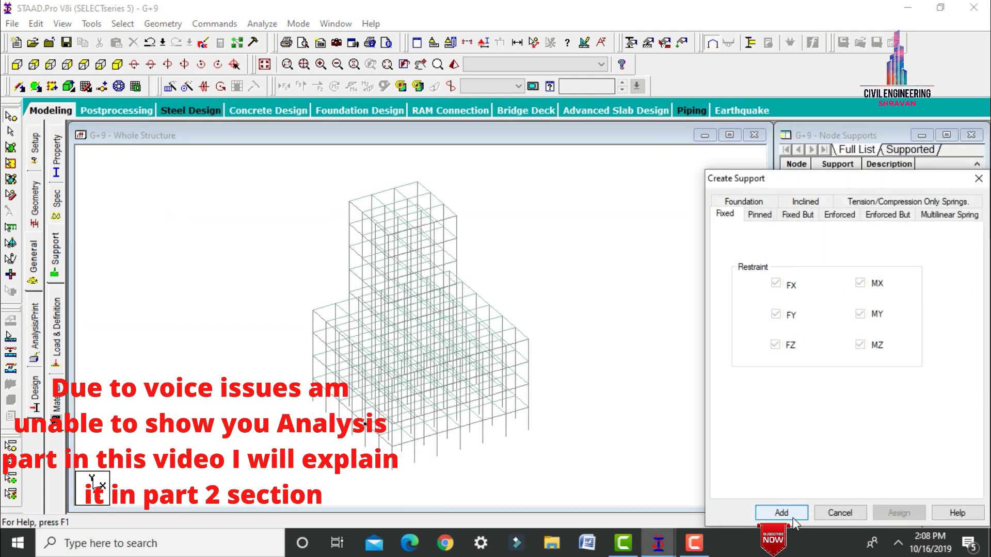
{"action": "left_click", "coordinate": [787, 514]}
Step: Select all column base nodes in the front view and assign the fixed Support 2 to them
{"action": "left_click", "coordinate": [836, 306]}
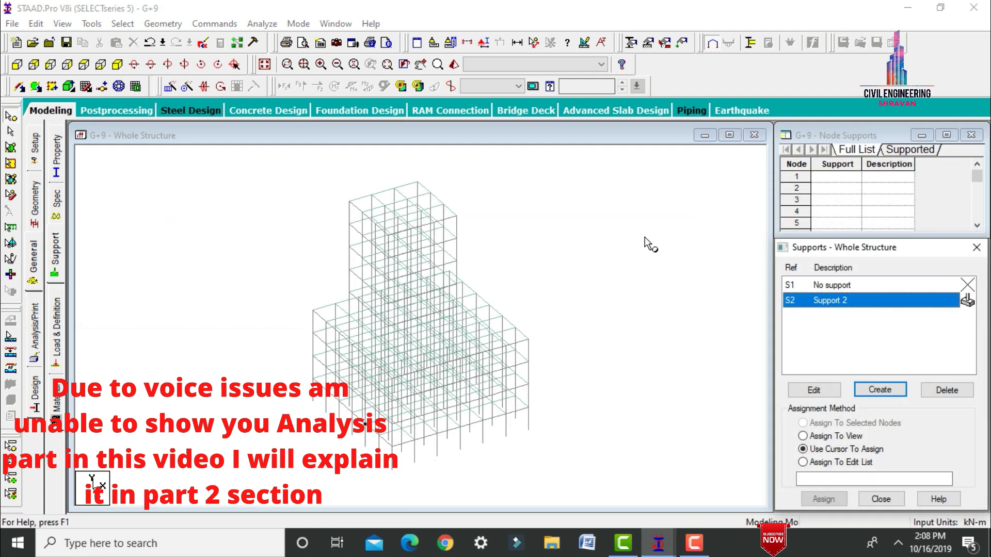
{"action": "left_click", "coordinate": [16, 63]}
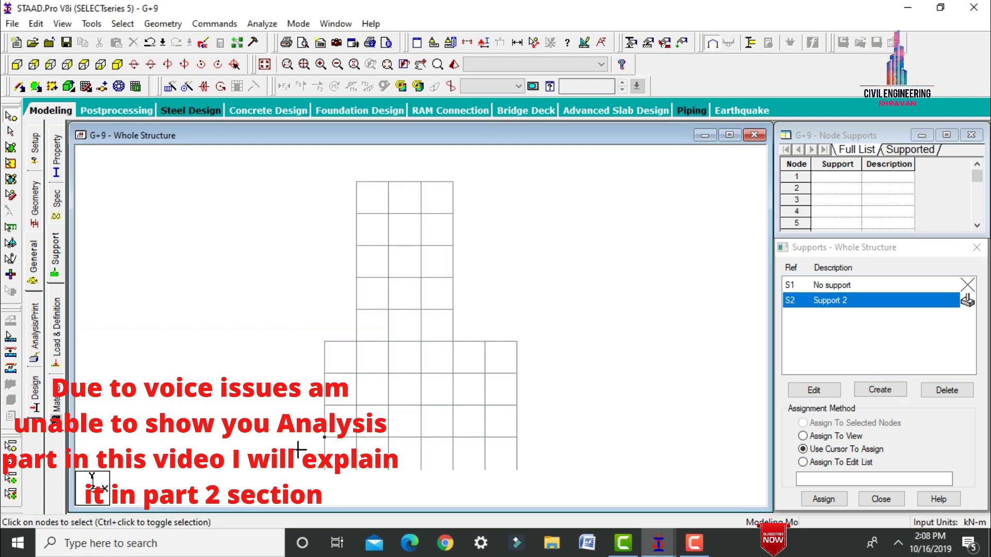
{"action": "left_click_drag", "start_coordinate": [538, 481], "coordinate": [540, 490]}
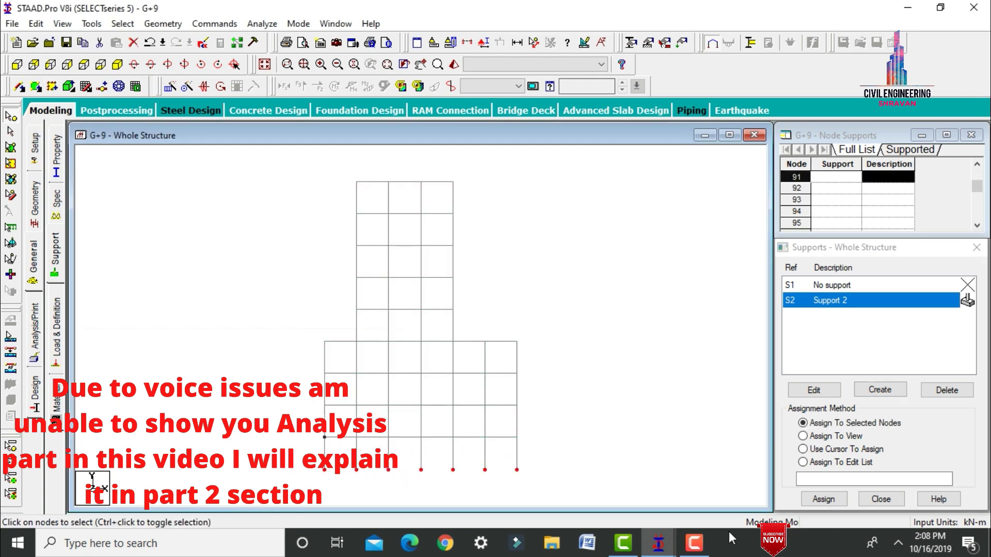
{"action": "left_click", "coordinate": [823, 499]}
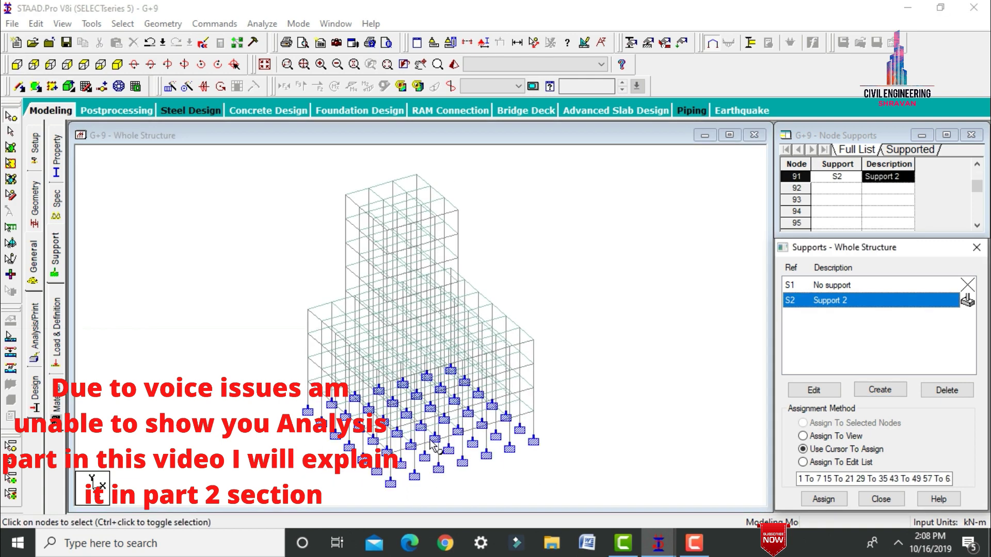